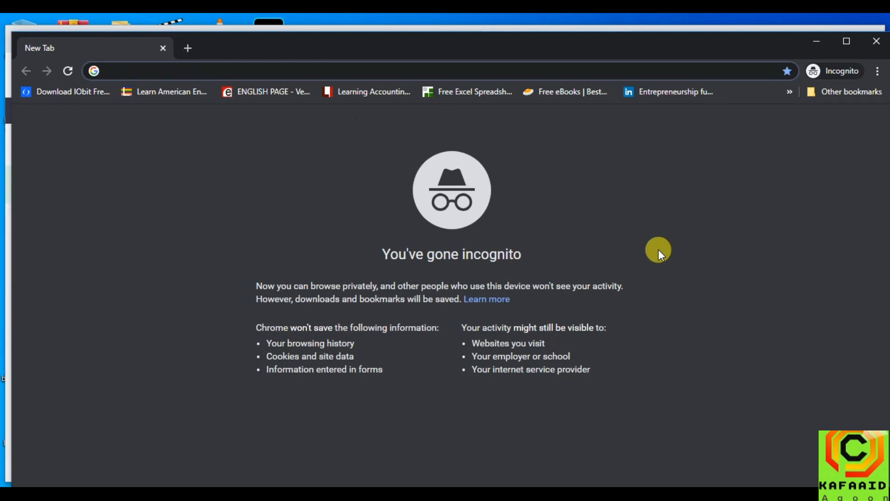
Load the Zoom homepage by entering zoom.us in Chrome's address bar
text(zoom.us)
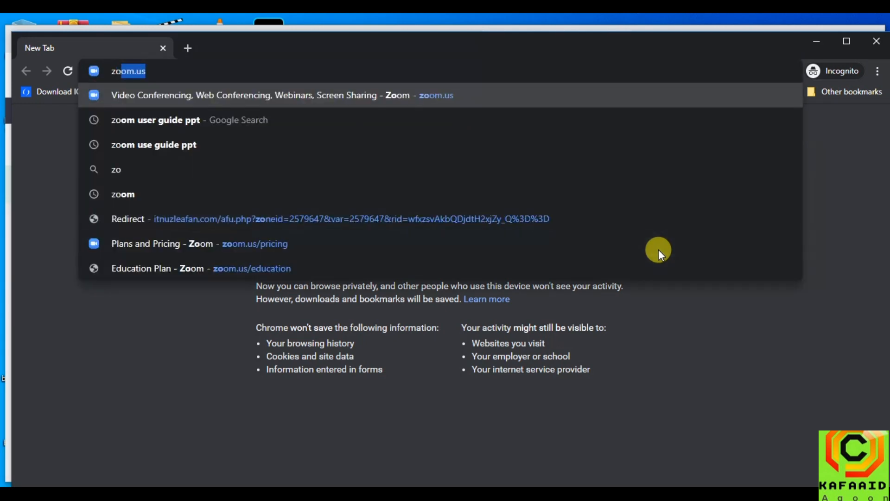
key(Return)
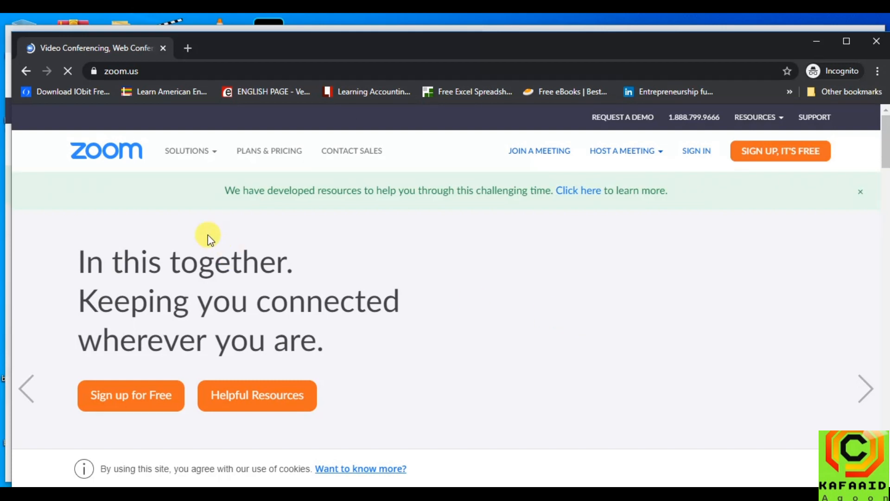
mouse_move(180, 151)
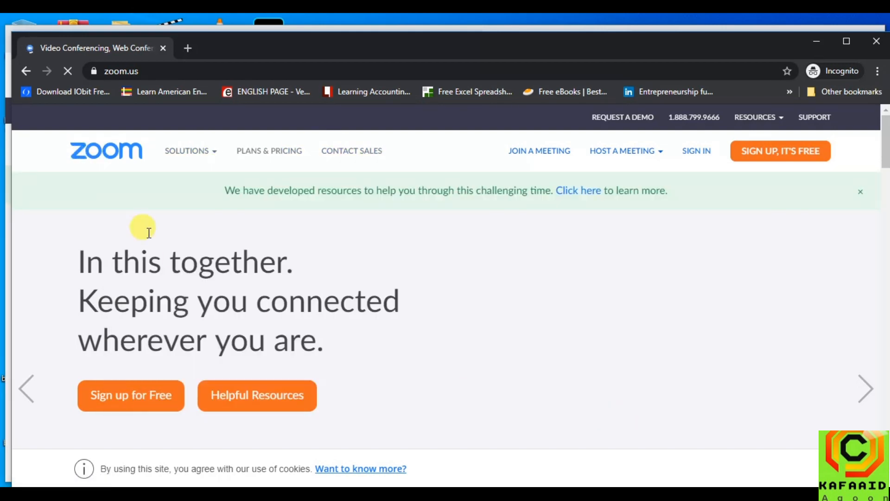
mouse_move(225, 149)
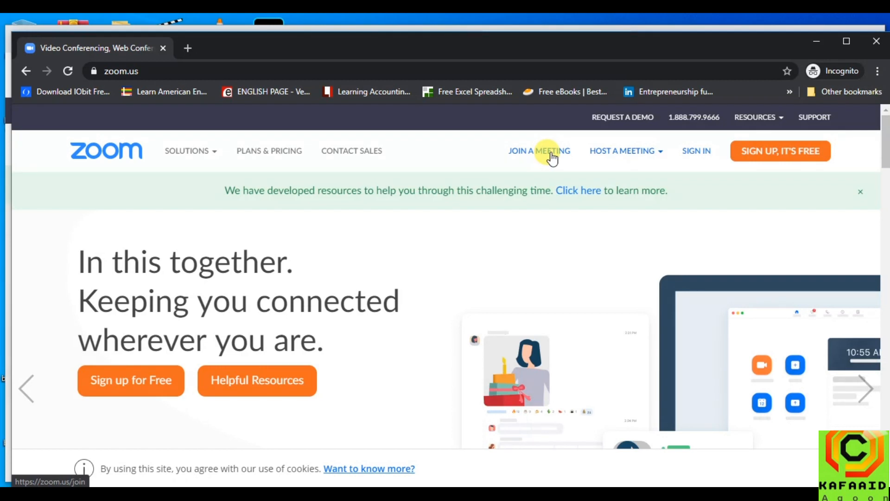
mouse_move(622, 158)
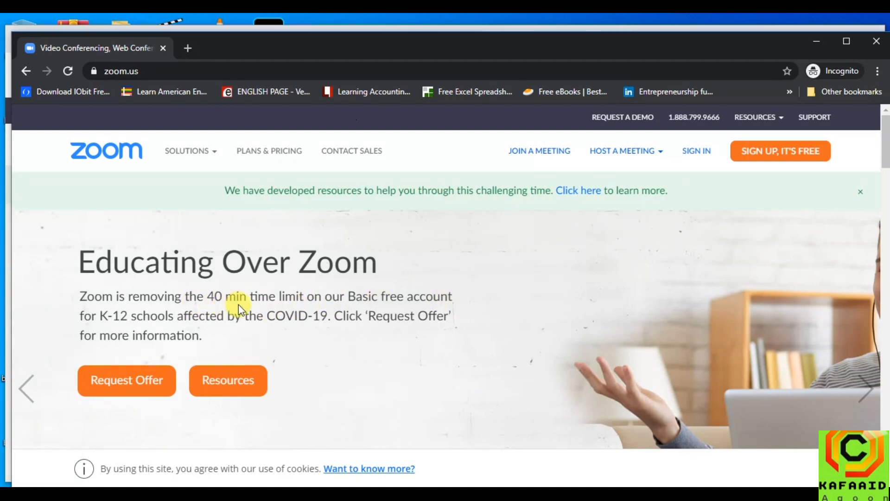
scroll(352, 314, down, 2)
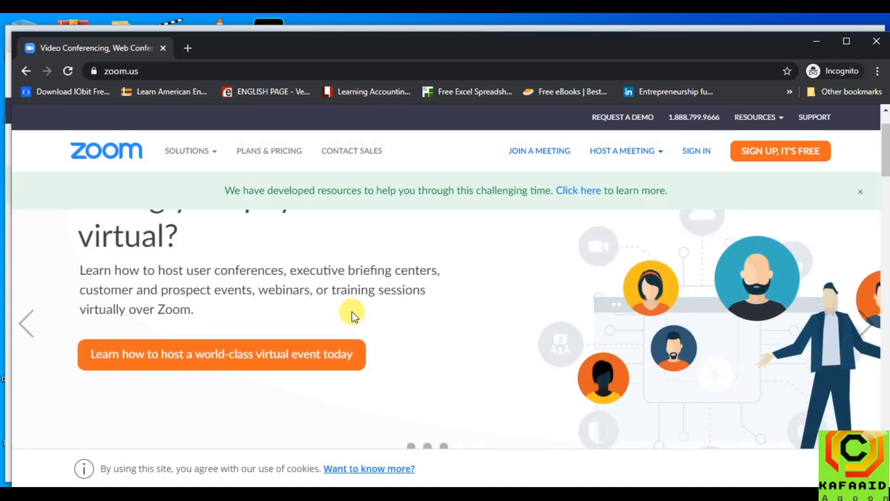
scroll(352, 315, down, 5)
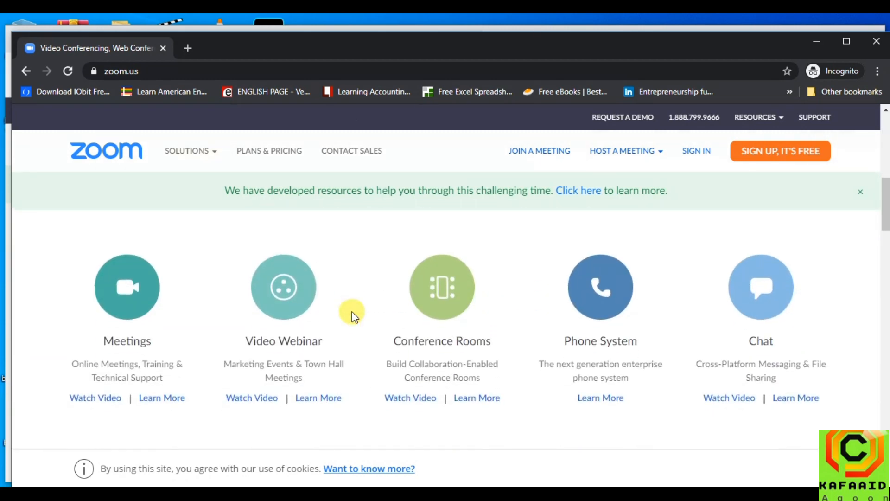
scroll(352, 315, down, 2)
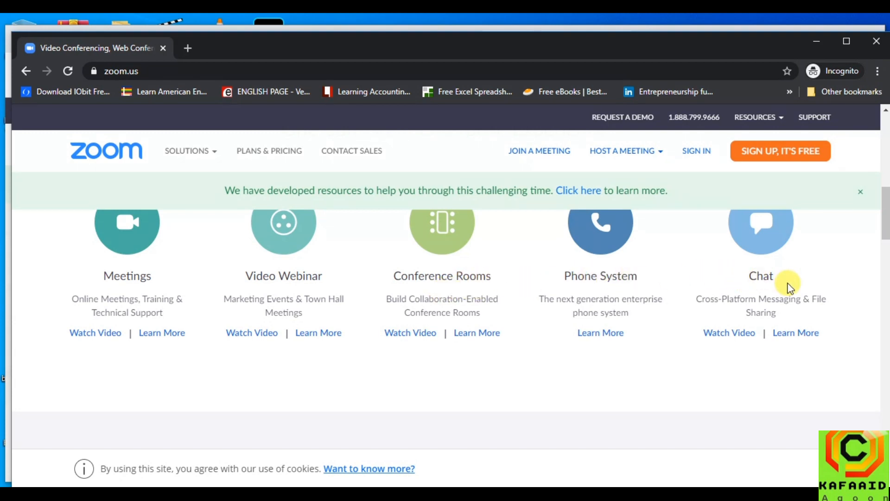
scroll(694, 301, down, 1)
scroll(694, 301, down, 2)
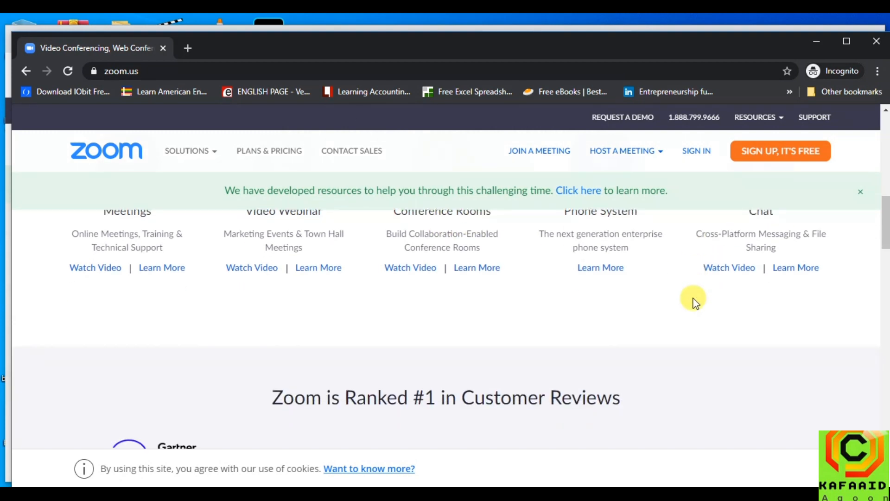
scroll(694, 301, down, 3)
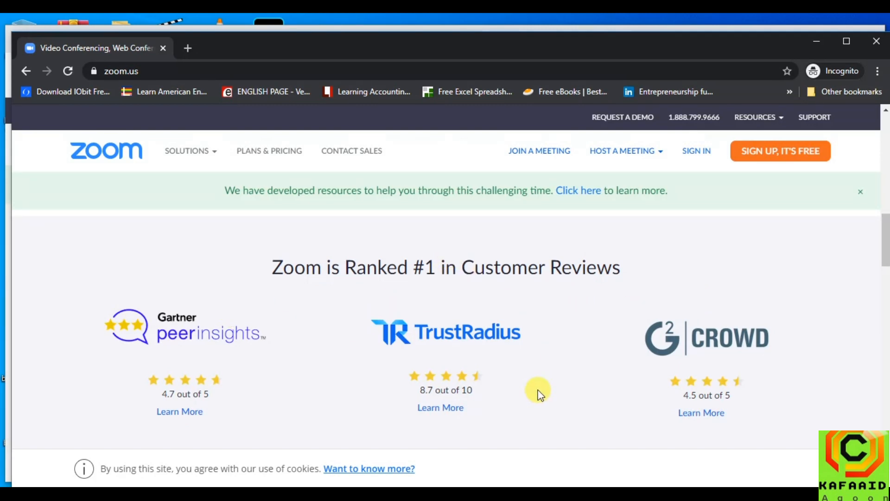
scroll(539, 395, down, 8)
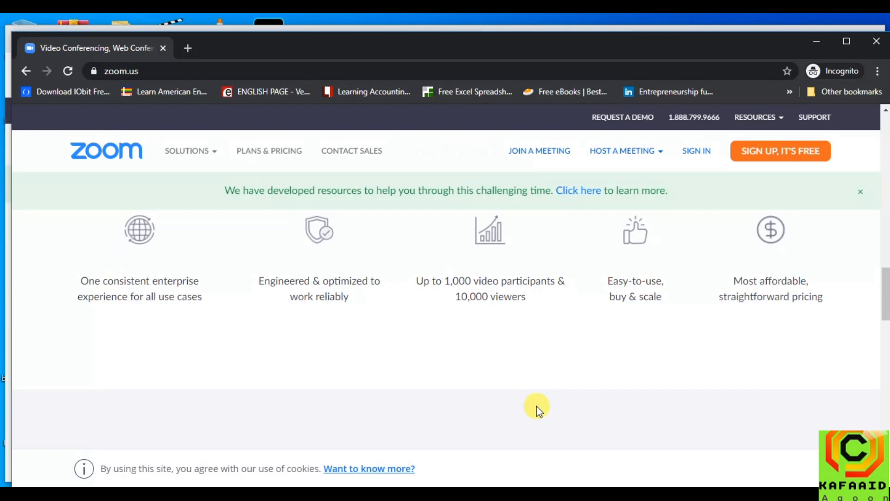
scroll(536, 401, up, 10)
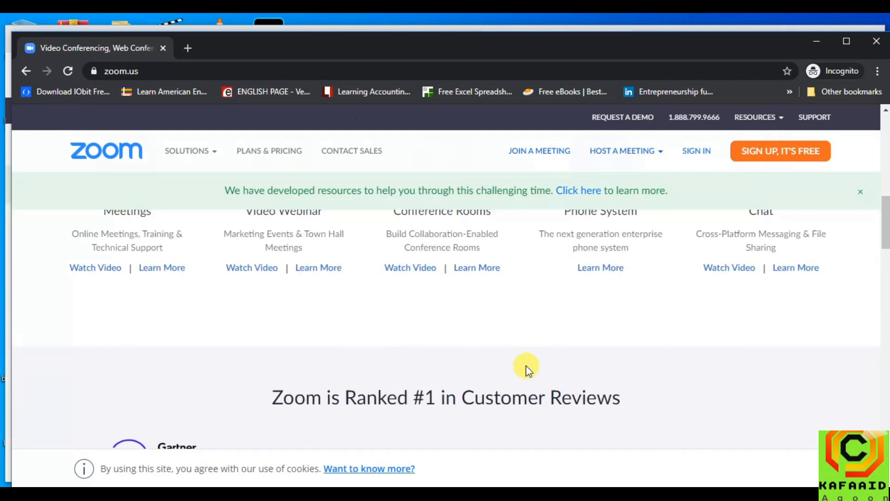
scroll(511, 361, up, 3)
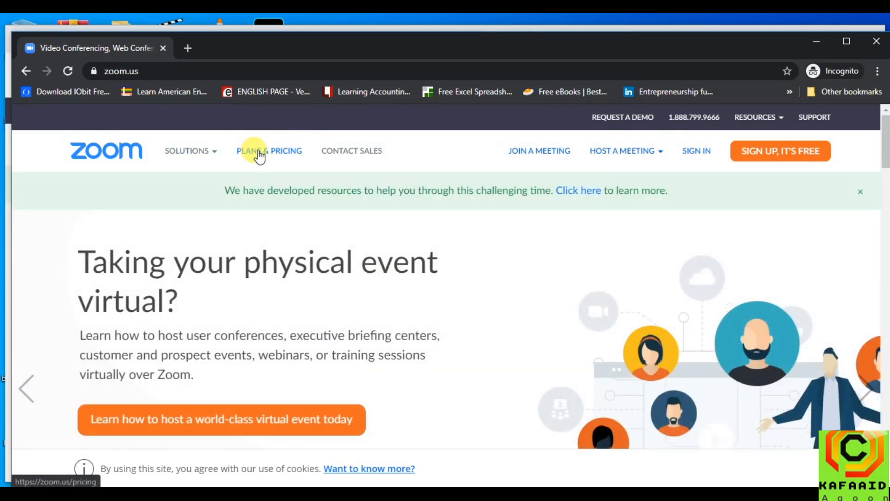
Open Plans & Pricing and review the Free, $14.99 and $19.99 plan cards
click(287, 155)
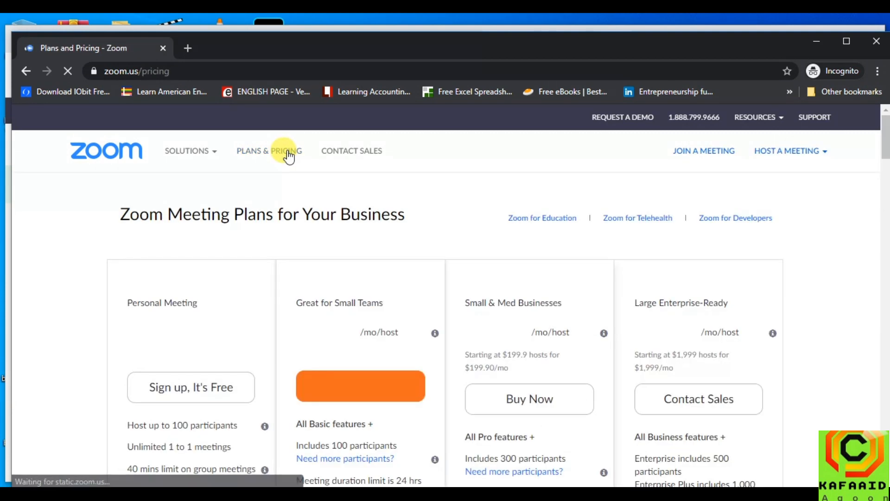
scroll(438, 222, down, 3)
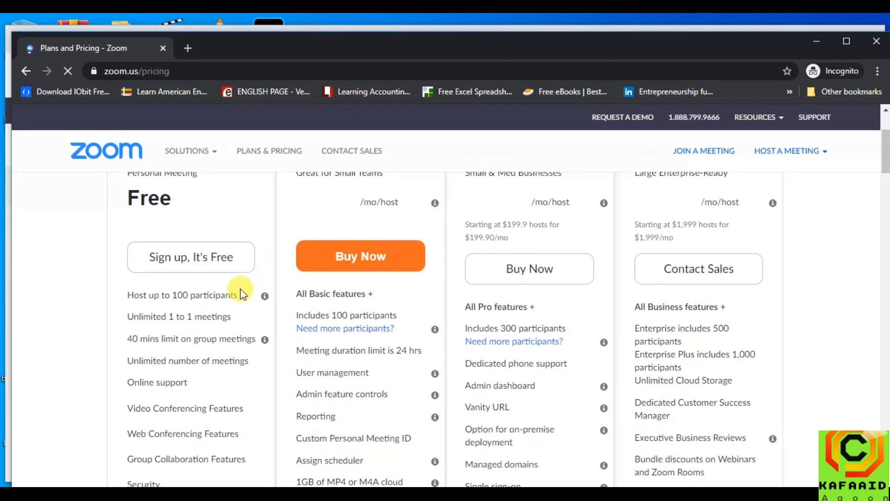
scroll(239, 291, up, 3)
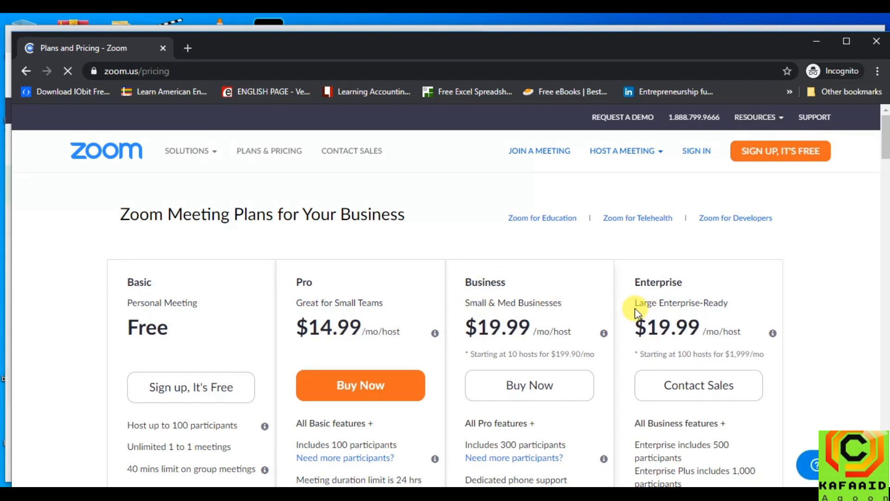
scroll(635, 308, down, 1)
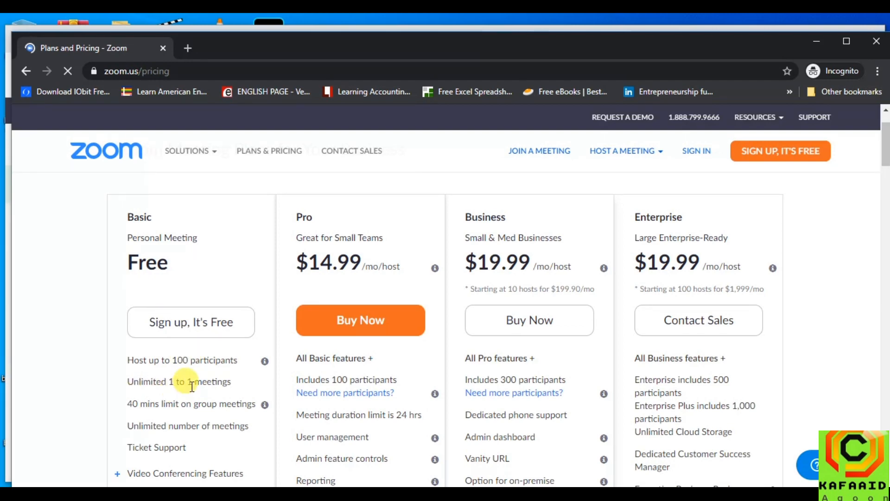
scroll(169, 338, down, 1)
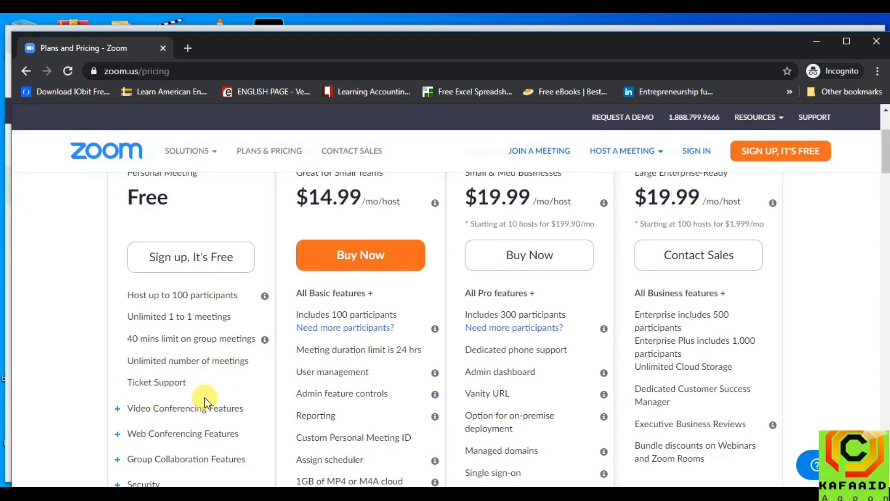
scroll(204, 402, down, 1)
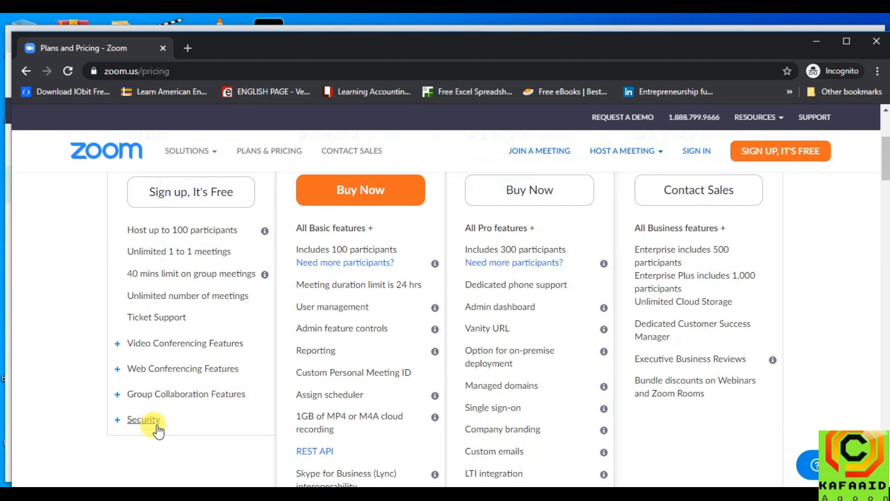
scroll(212, 416, up, 3)
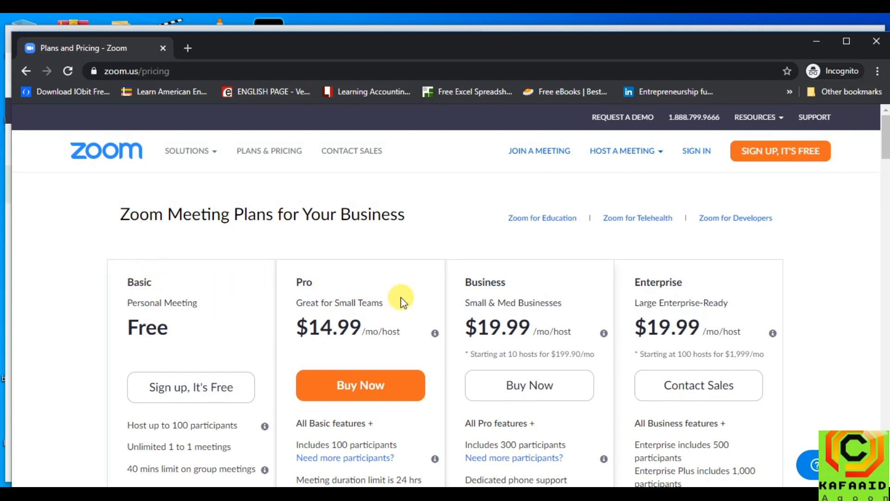
scroll(398, 298, down, 1)
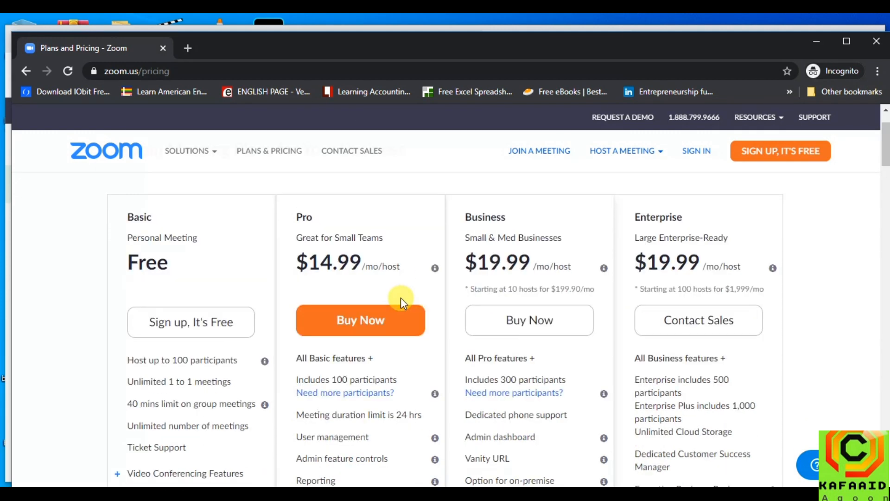
scroll(399, 299, down, 1)
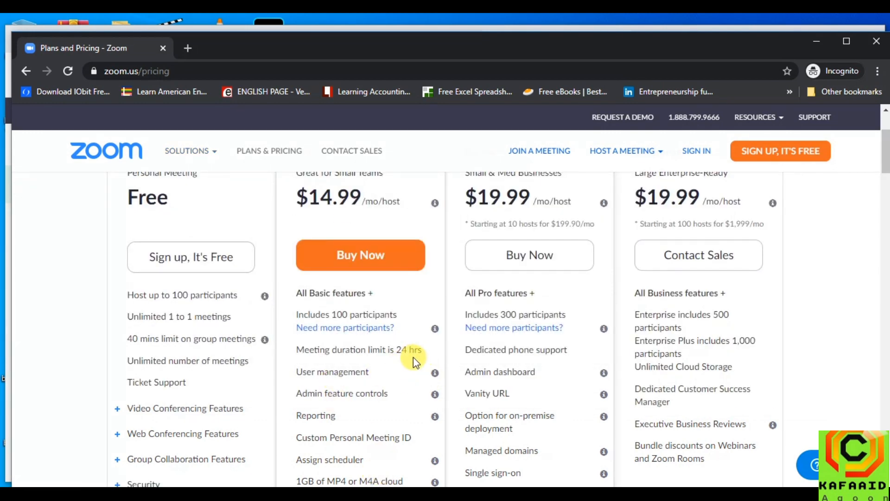
scroll(413, 357, down, 1)
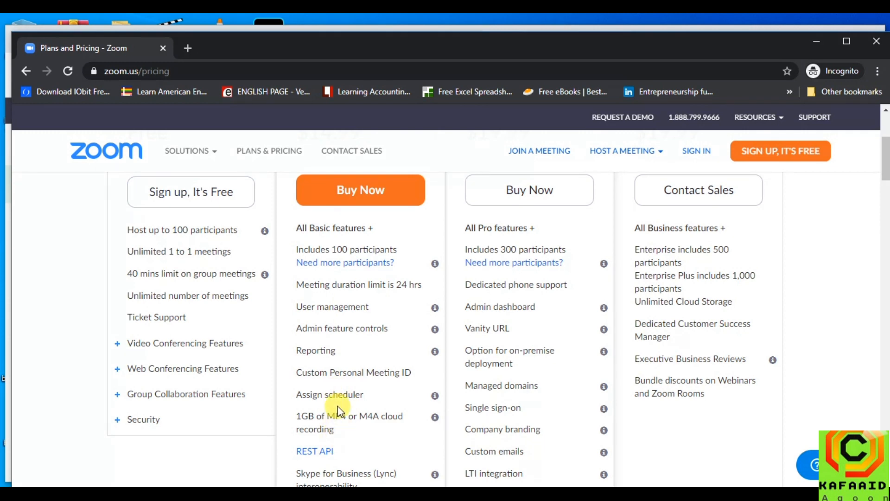
scroll(334, 399, down, 1)
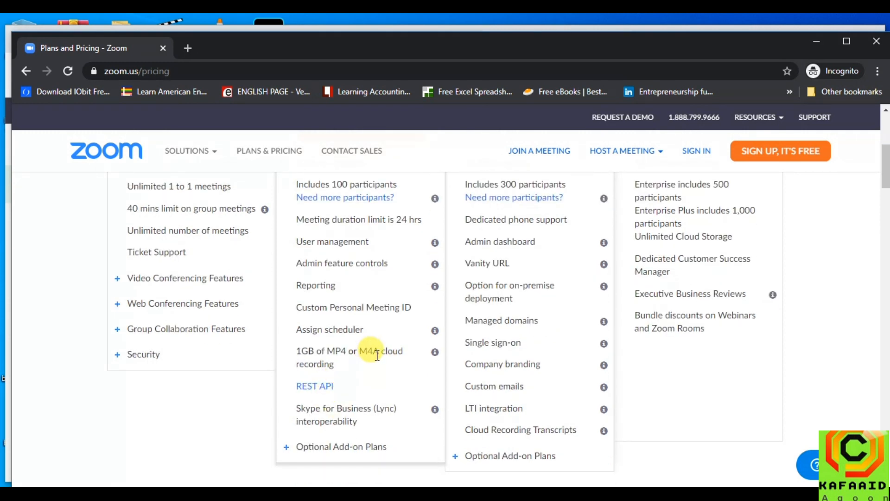
scroll(339, 400, down, 1)
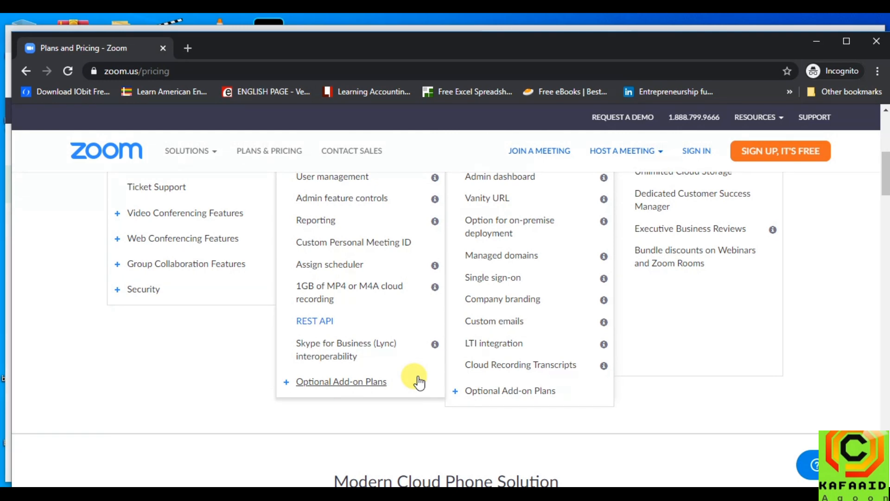
scroll(419, 381, up, 5)
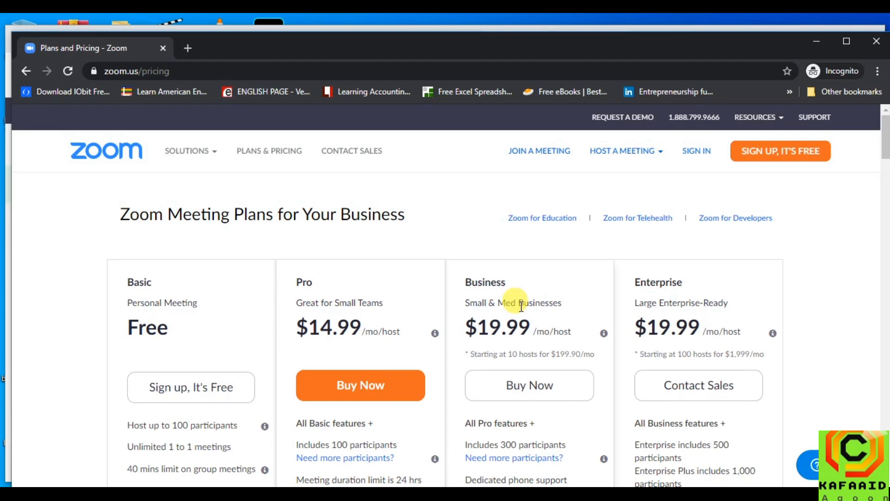
scroll(521, 306, down, 1)
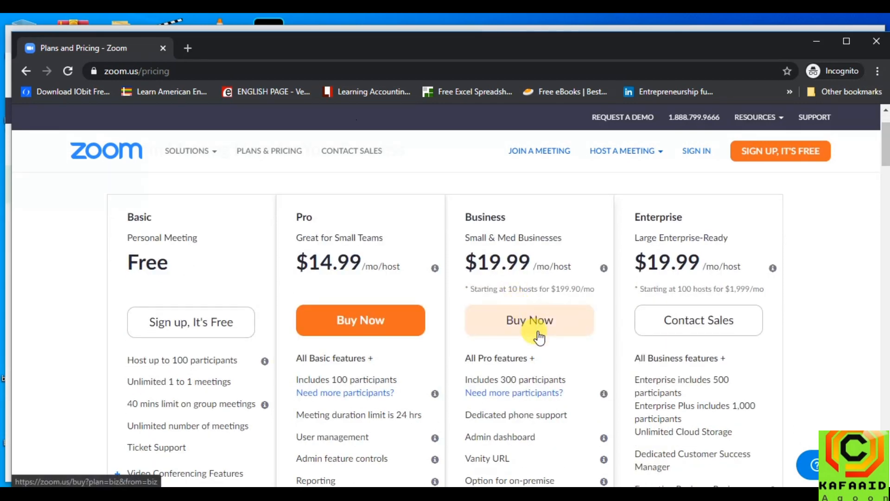
scroll(539, 337, down, 1)
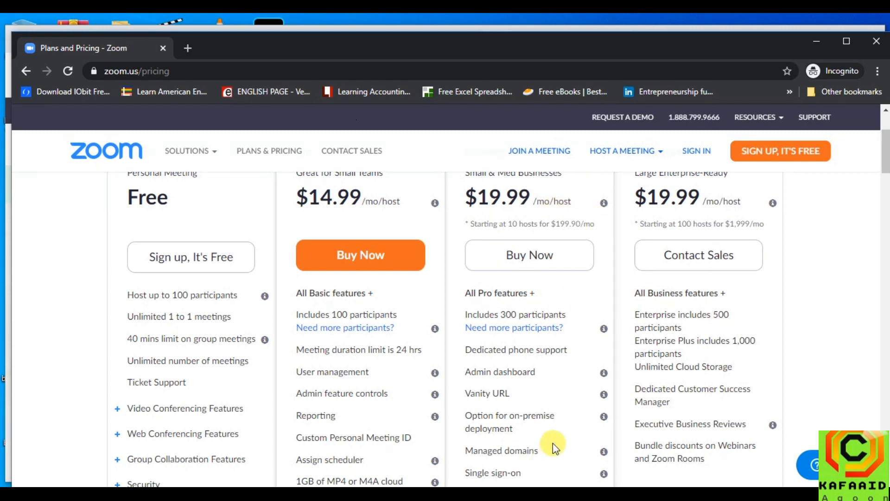
scroll(553, 443, up, 1)
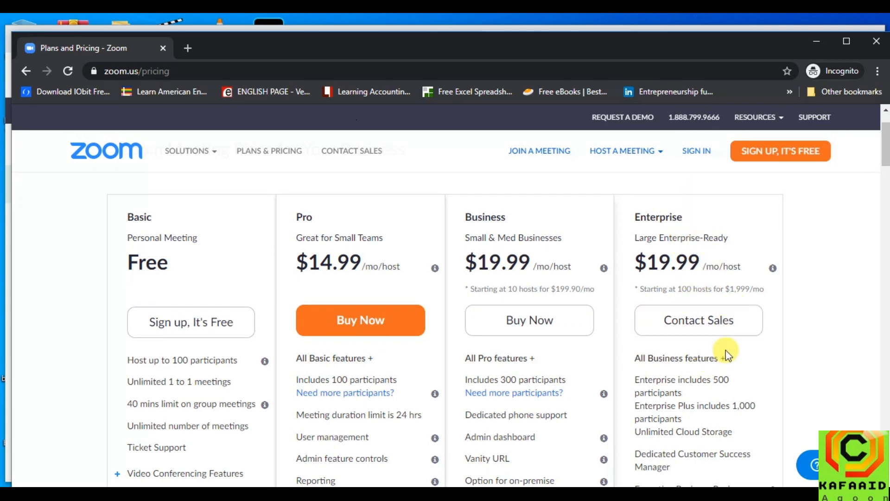
scroll(677, 384, down, 3)
scroll(679, 390, up, 4)
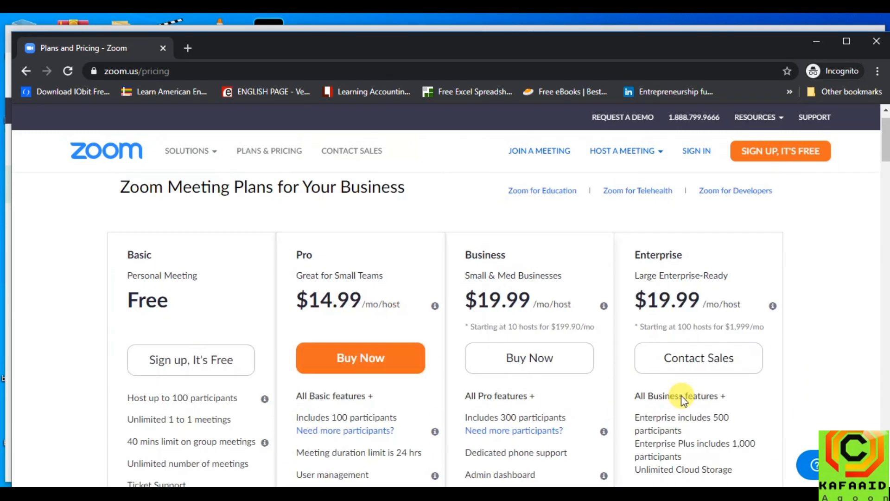
scroll(681, 396, up, 1)
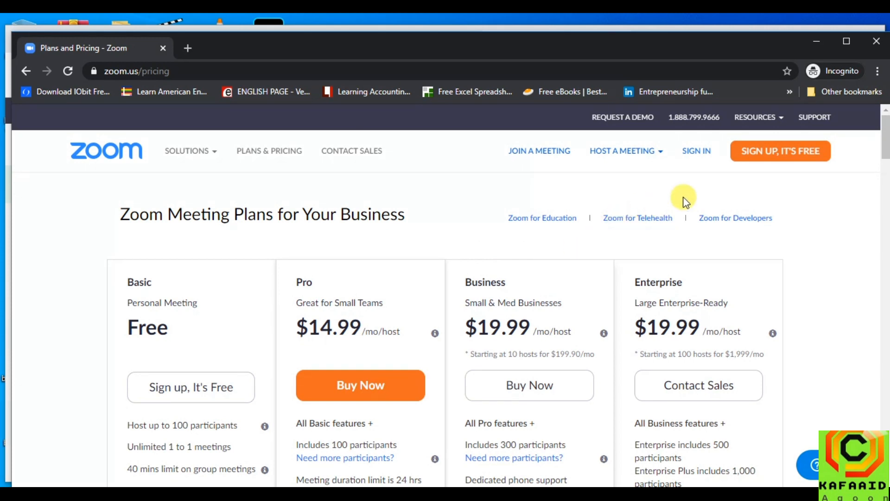
Begin 'Sign up, it's free' and submit a birth date of Jan 1, 1981
click(776, 153)
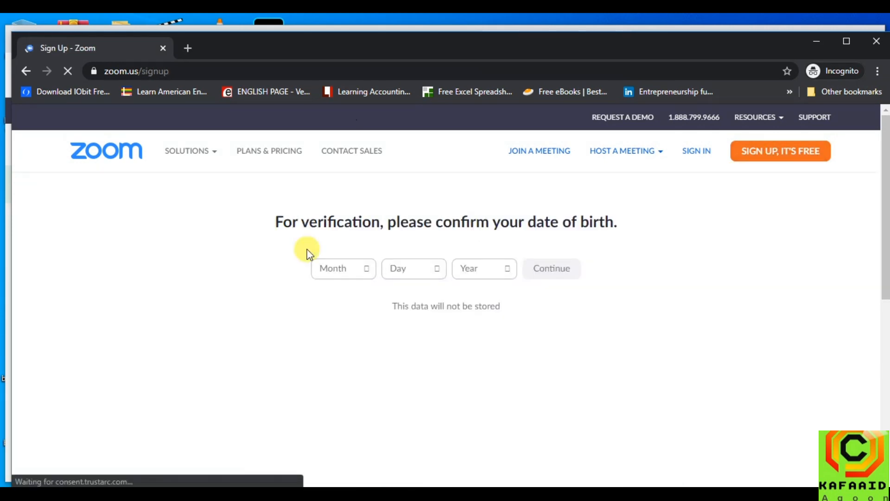
click(370, 269)
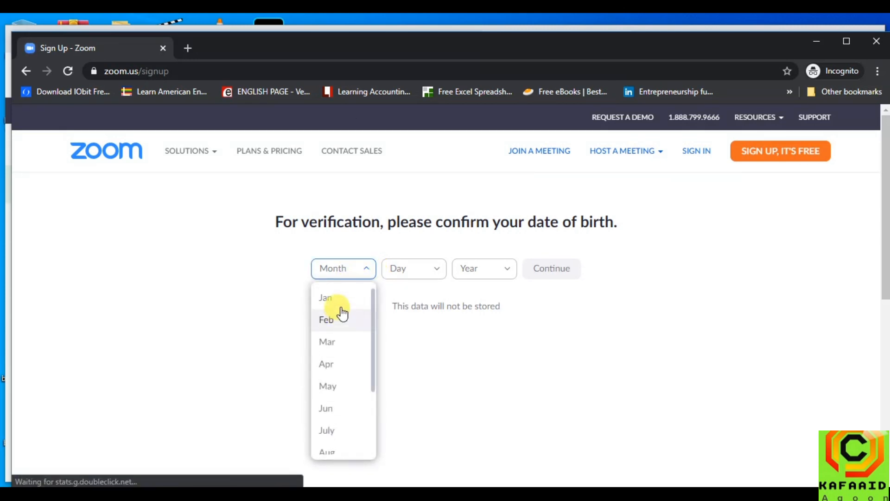
click(340, 300)
click(413, 268)
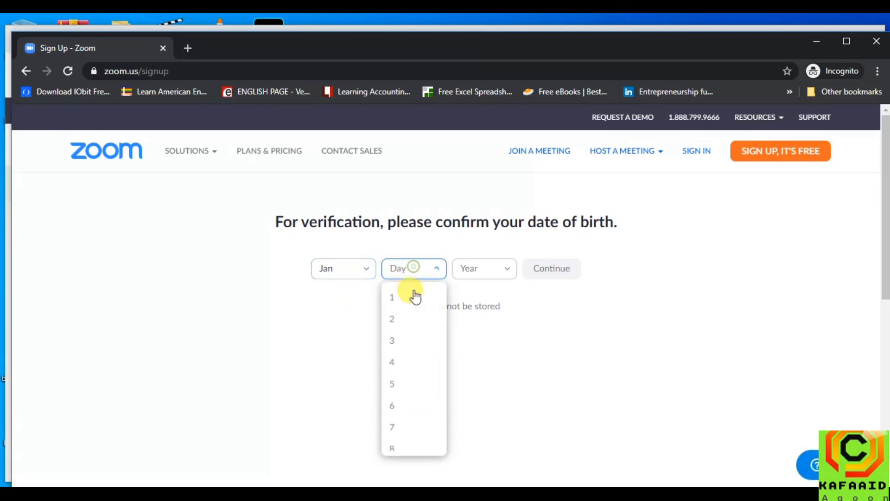
click(413, 298)
click(476, 268)
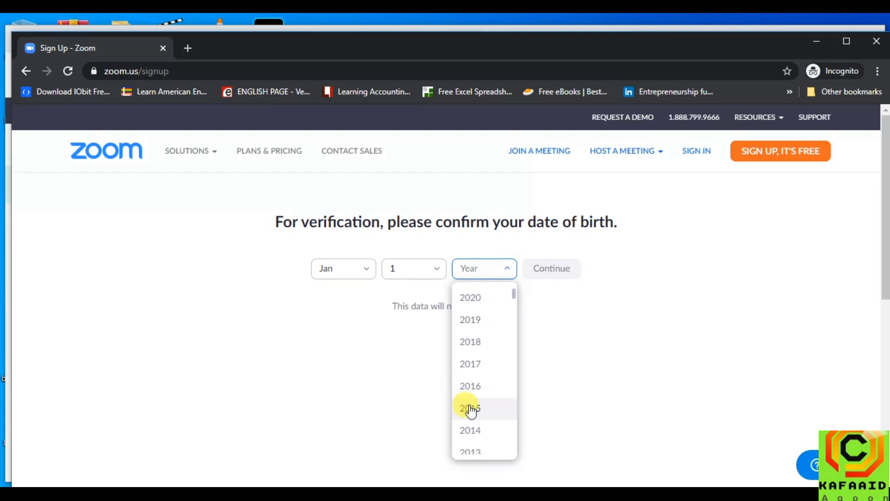
scroll(500, 394, down, 9)
scroll(499, 393, down, 5)
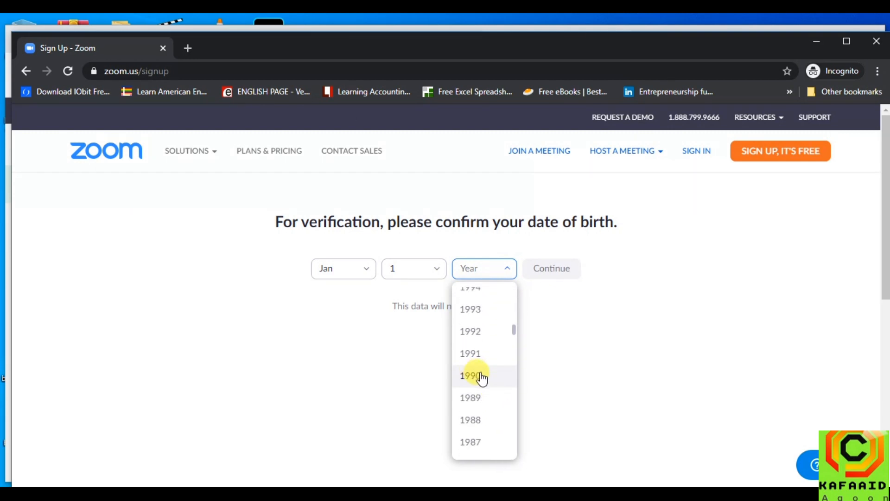
scroll(483, 378, down, 5)
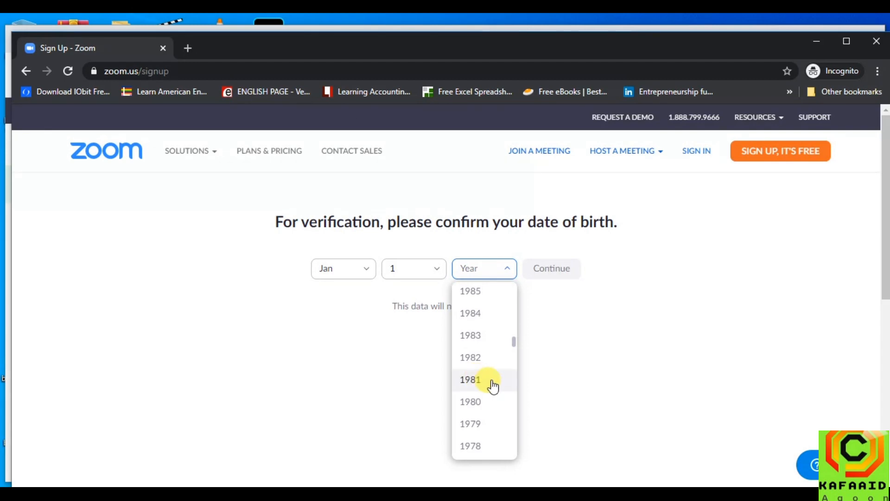
click(491, 381)
click(549, 278)
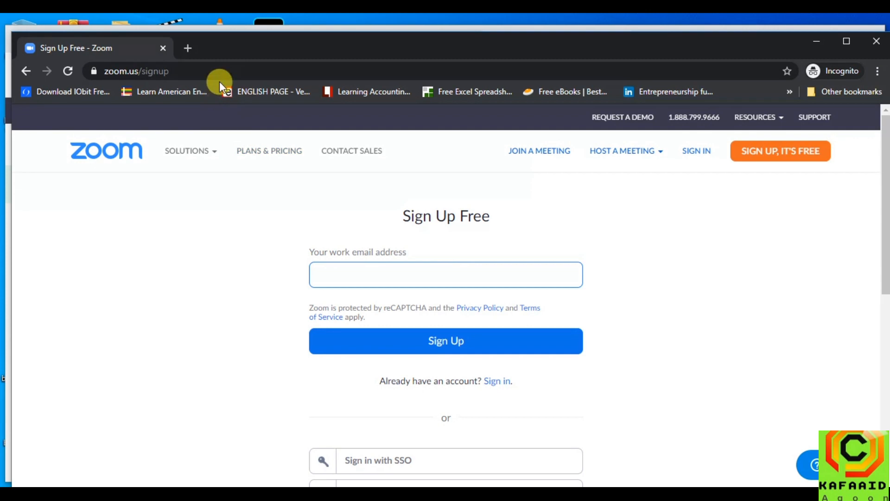
Open temp-mail.org in a new browser tab
click(187, 48)
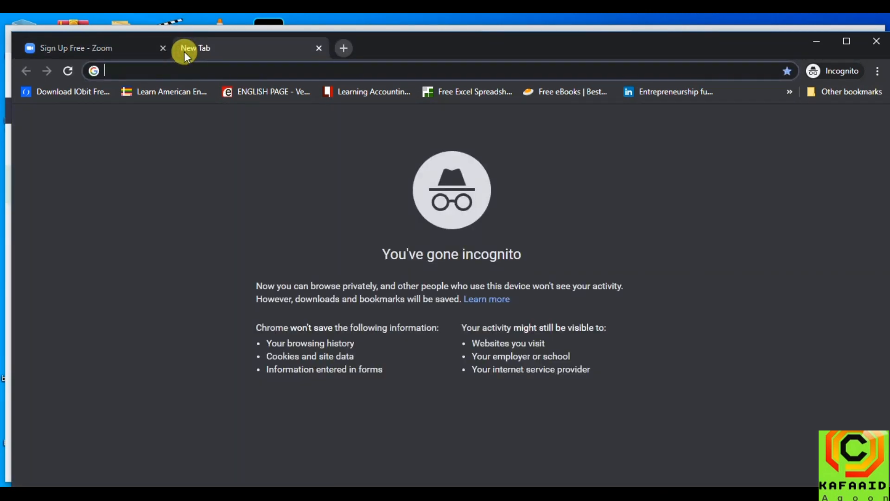
text(temp-mail.org/en/)
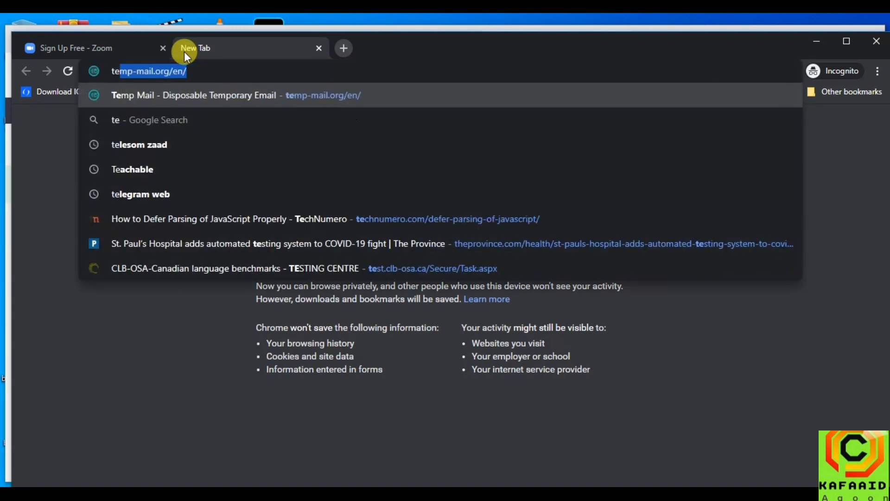
key(Return)
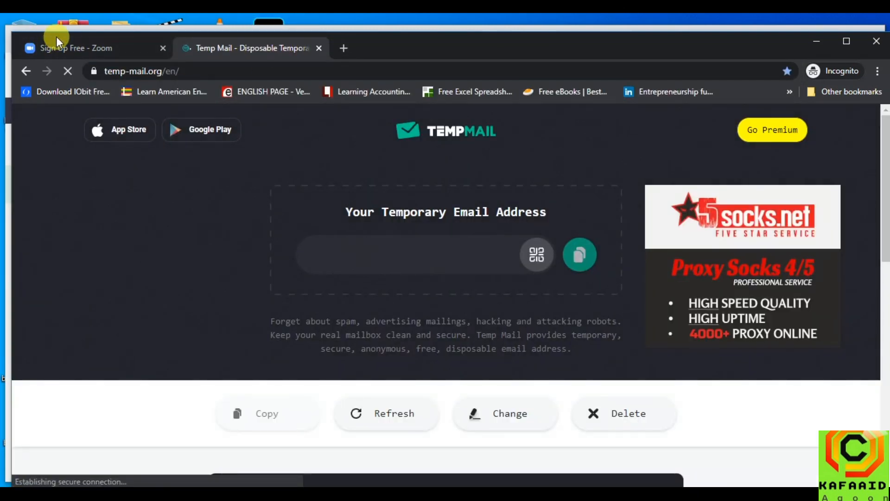
Copy the disposable Temp Mail address into Zoom's work email field
click(86, 46)
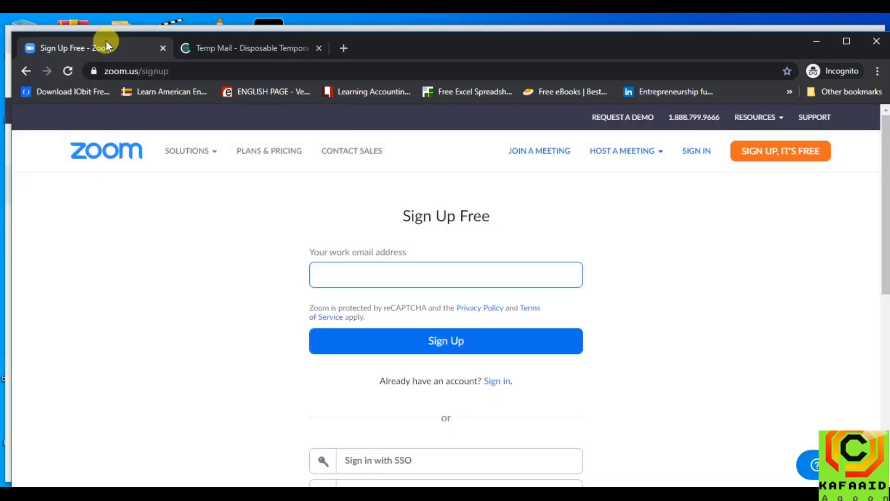
click(252, 44)
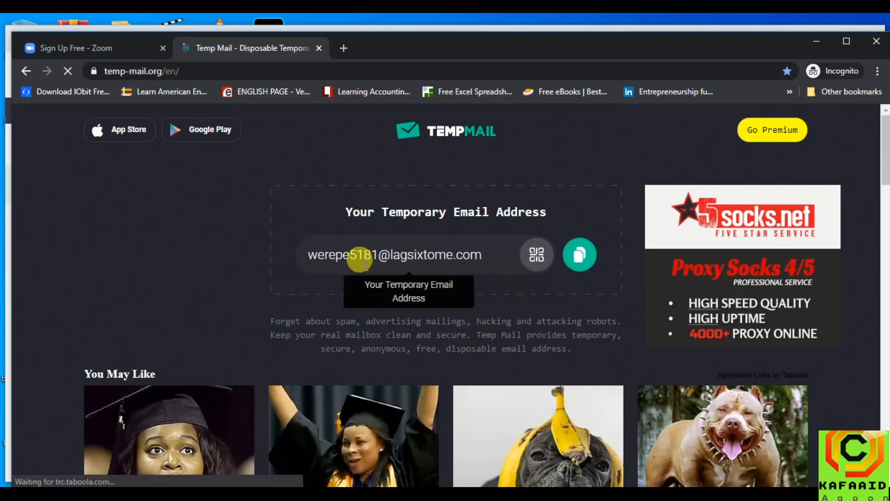
click(579, 256)
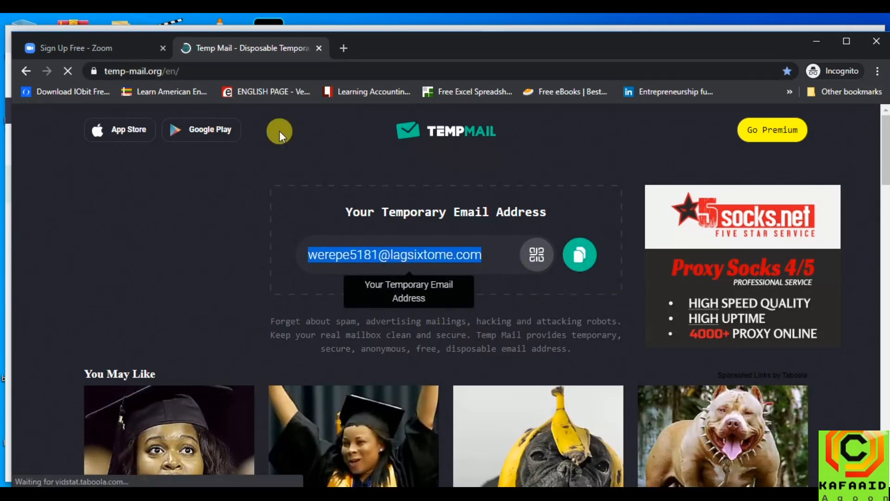
click(116, 49)
click(445, 273)
key(ctrl+v)
Submit the sign-up with the temporary address, then return to the Temp Mail inbox
click(562, 338)
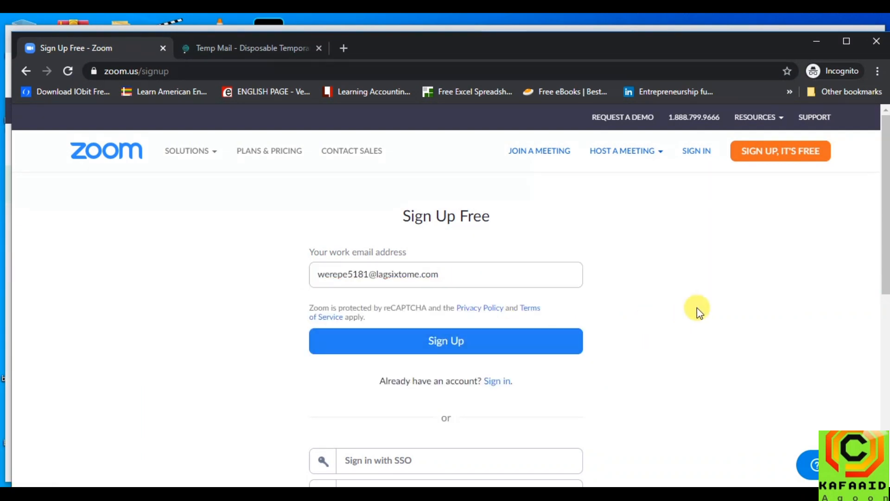
scroll(697, 308, down, 1)
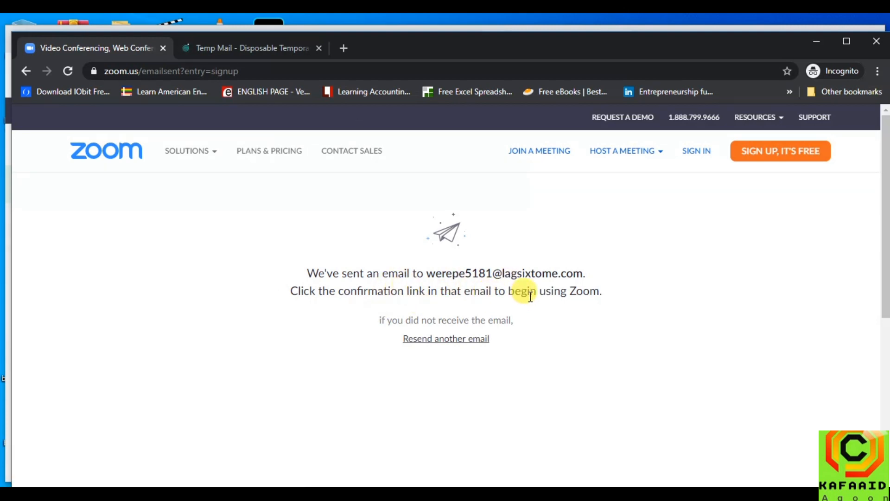
click(253, 50)
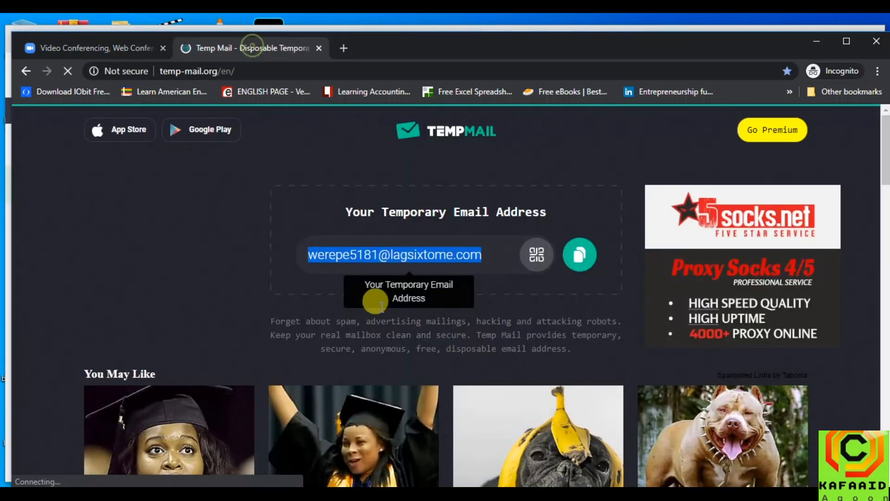
Open the 'Please activate your Zoom account' email and use its Activate Account link
scroll(530, 285, down, 10)
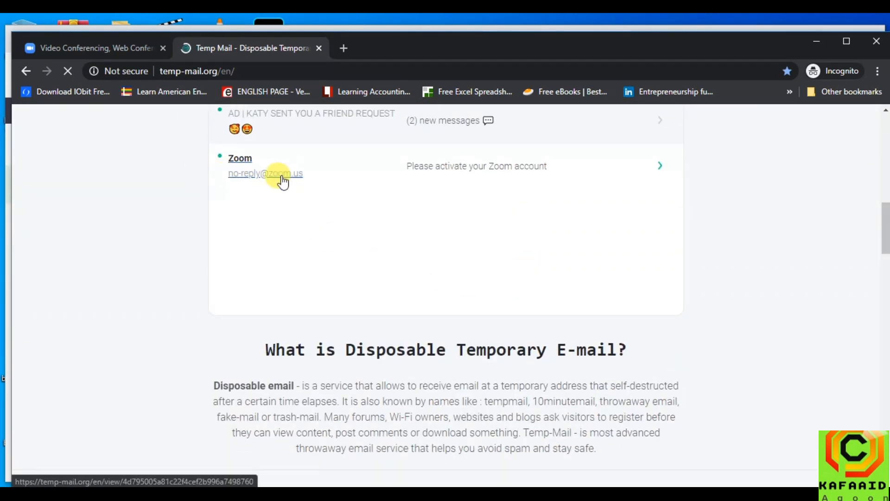
click(249, 179)
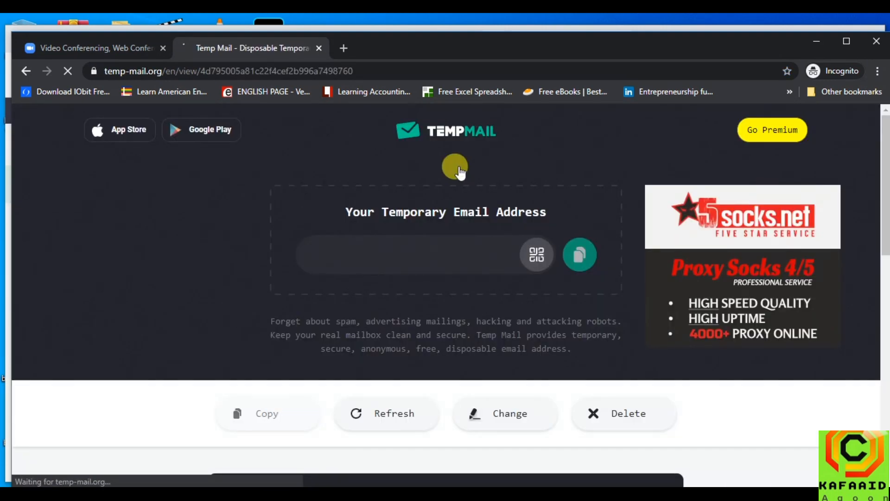
scroll(398, 314, down, 5)
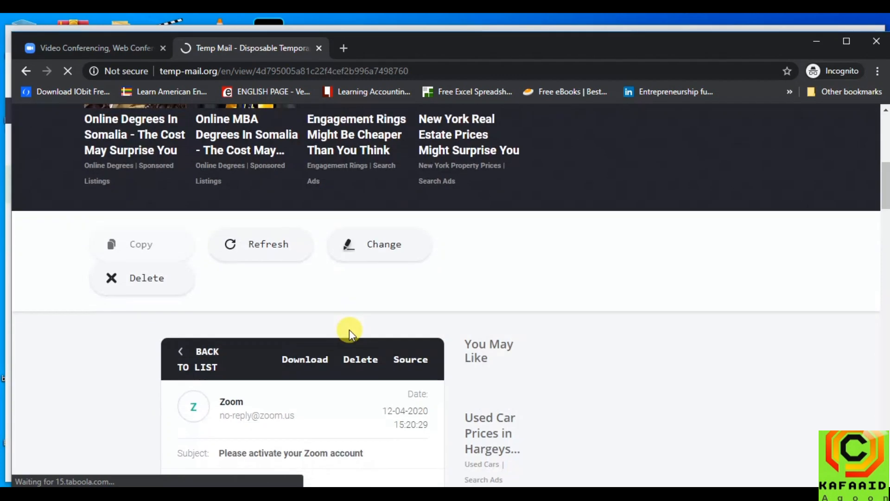
scroll(348, 332, down, 7)
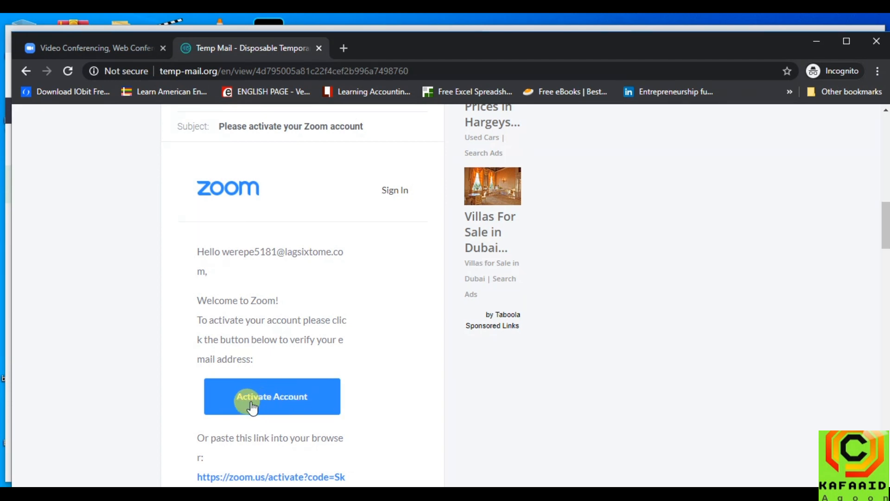
click(295, 398)
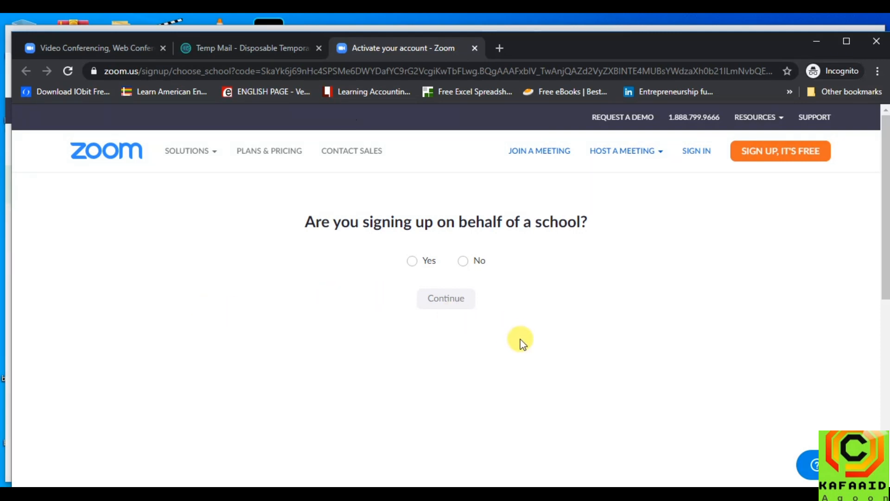
Back out of the school sign-up form and continue as a non-school account
click(410, 260)
click(444, 307)
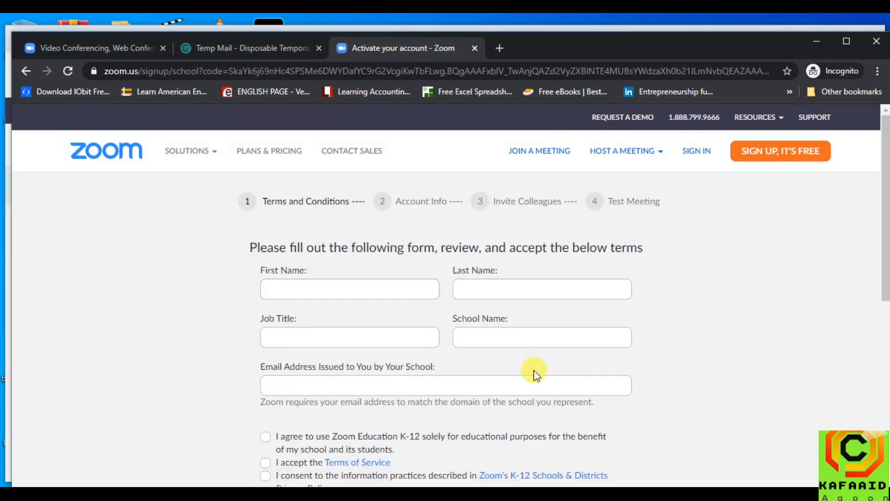
scroll(458, 273, down, 3)
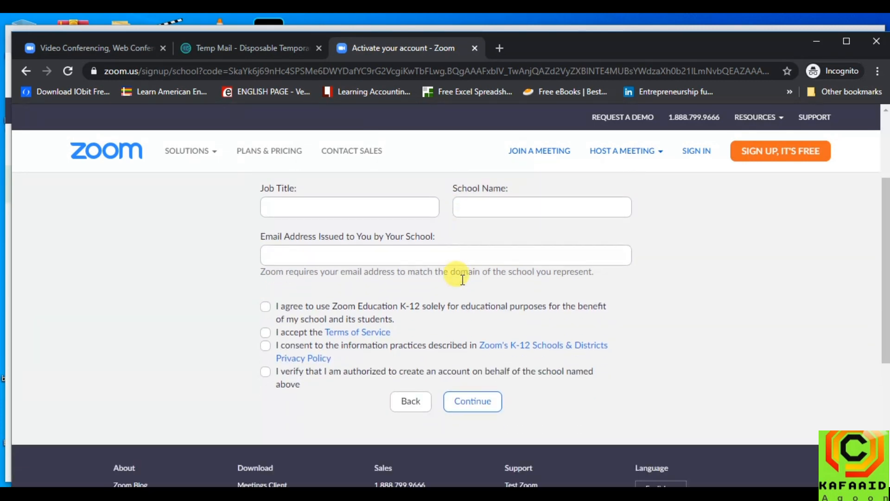
scroll(464, 301, up, 3)
click(466, 297)
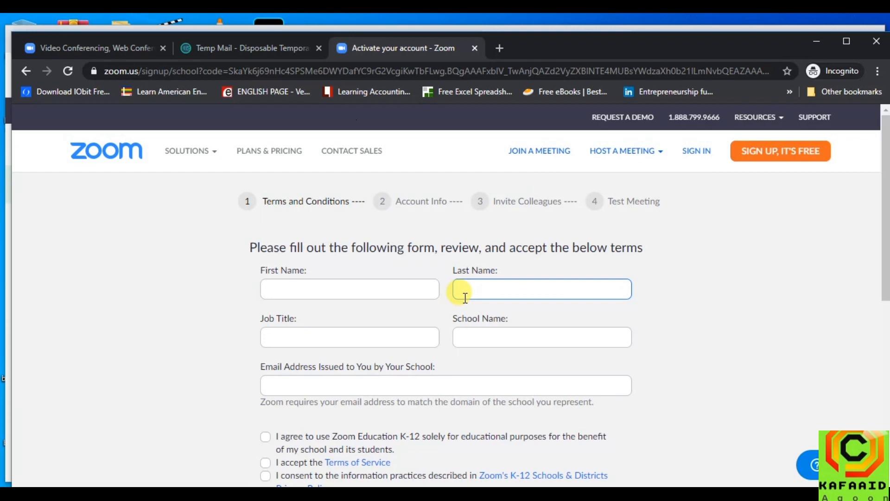
click(407, 270)
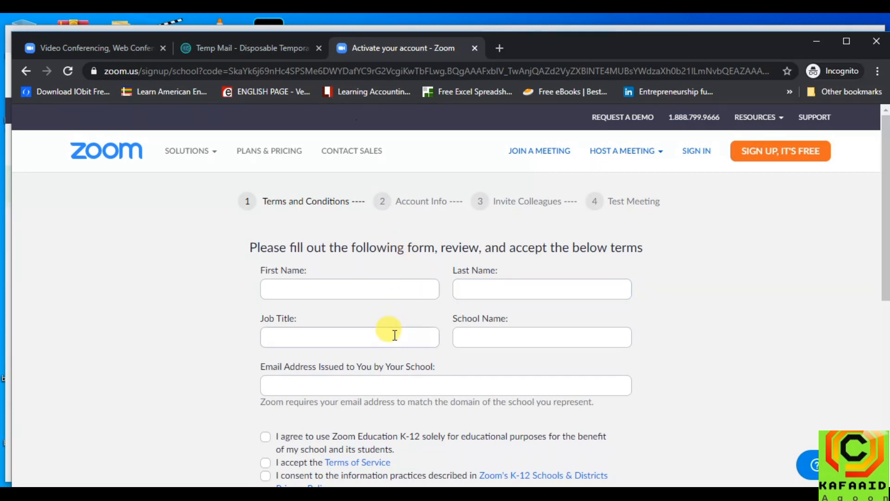
scroll(538, 371, down, 3)
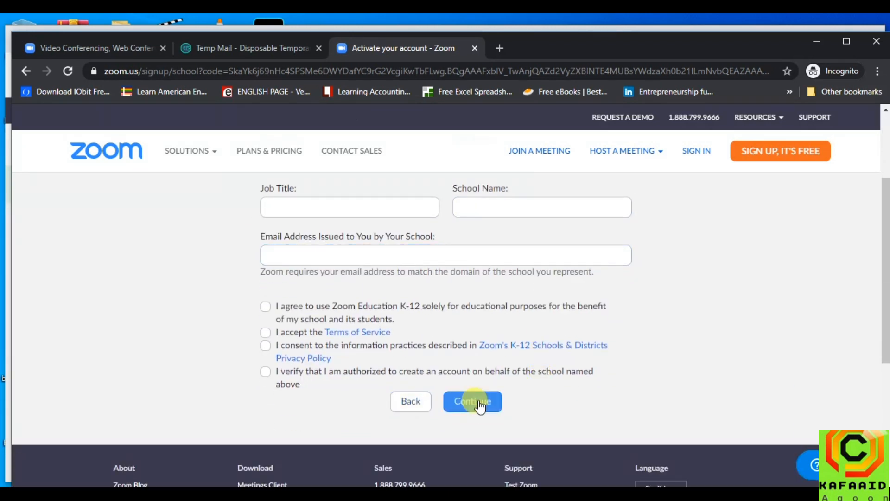
scroll(436, 333, up, 3)
click(420, 296)
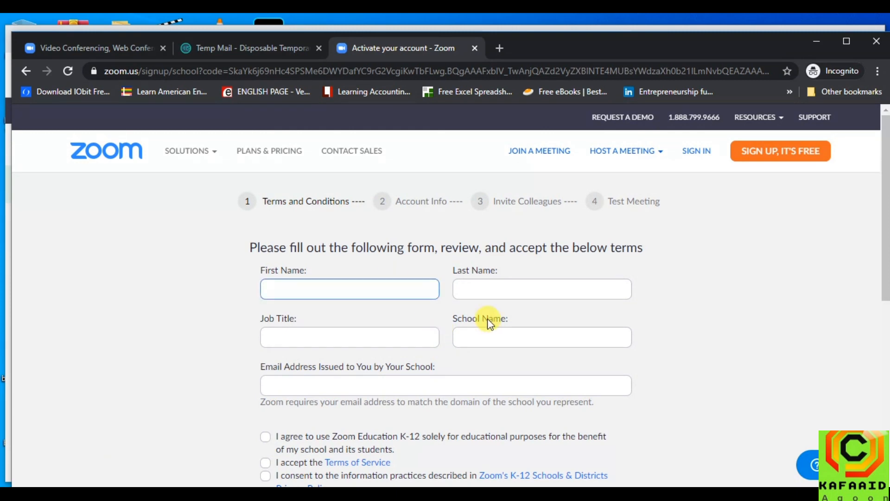
scroll(487, 320, down, 4)
click(409, 343)
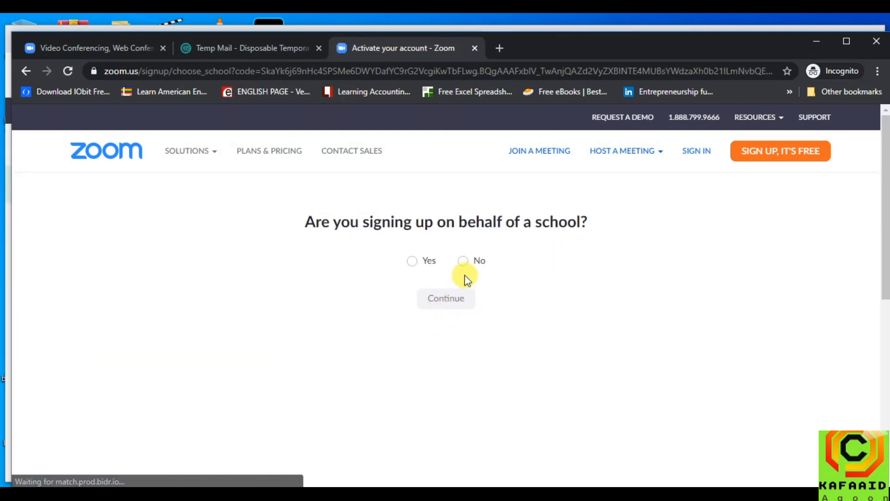
click(457, 301)
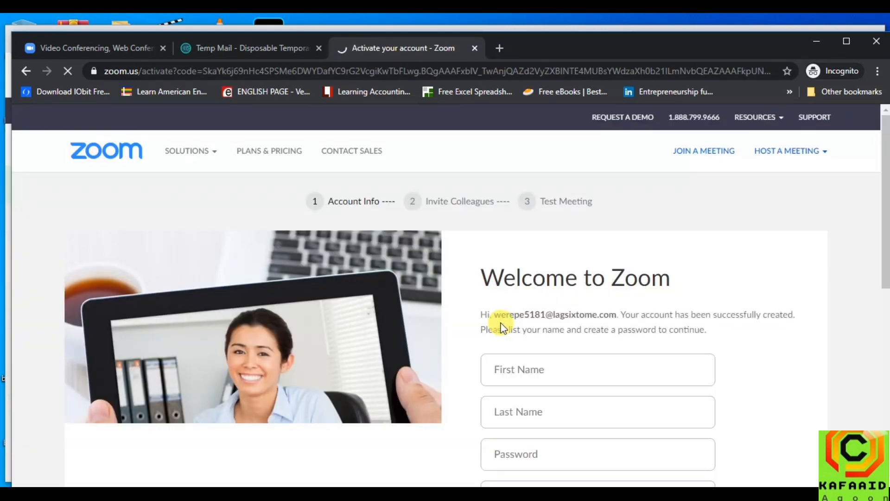
Fill in the first and last name fields of the account details
scroll(576, 249, down, 4)
scroll(575, 244, up, 1)
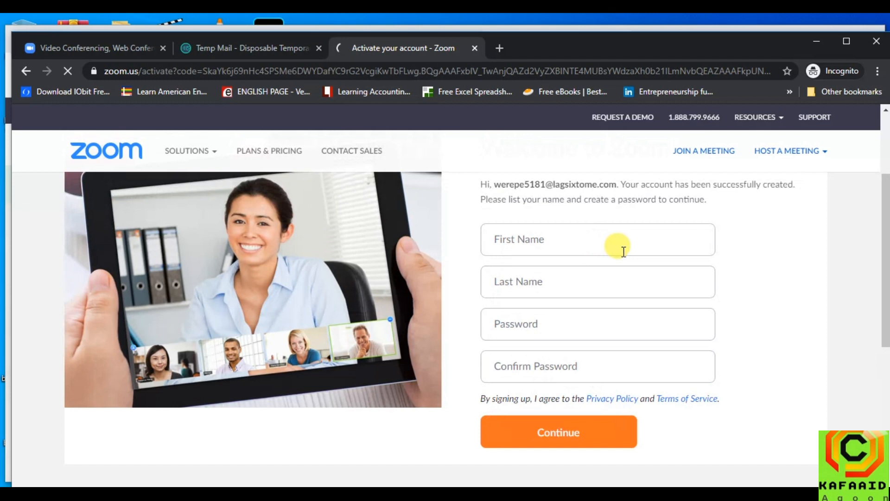
click(626, 246)
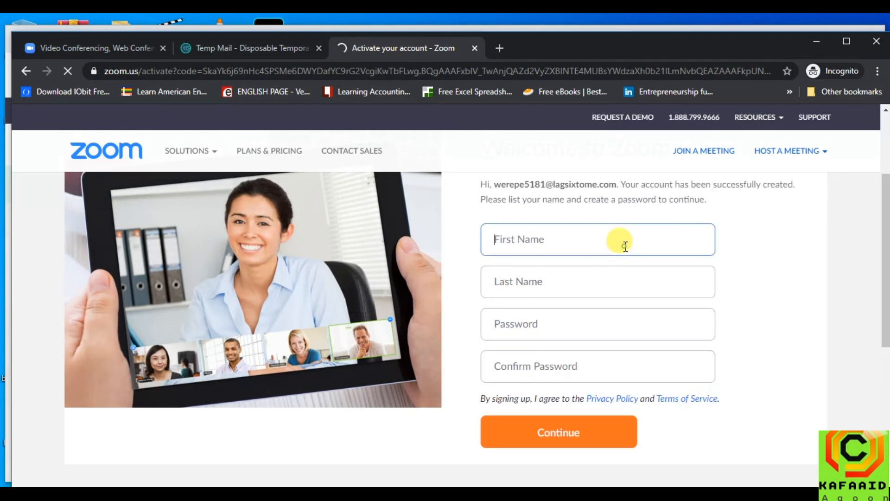
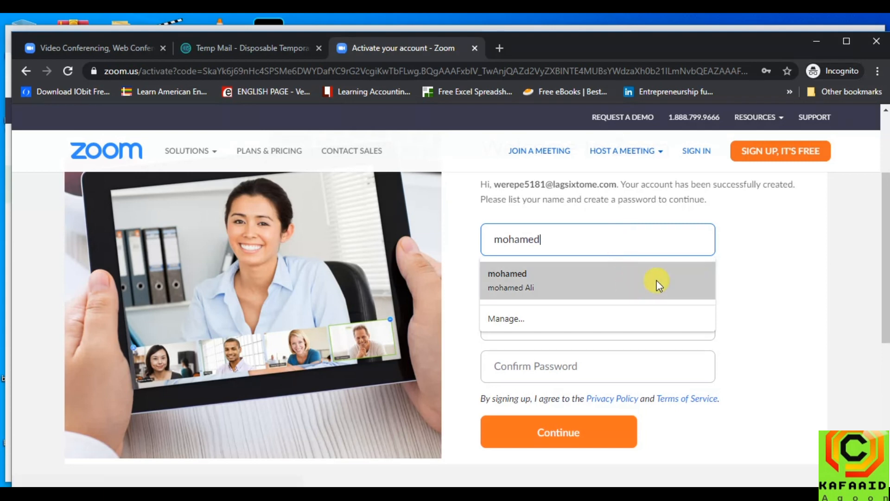
click(769, 284)
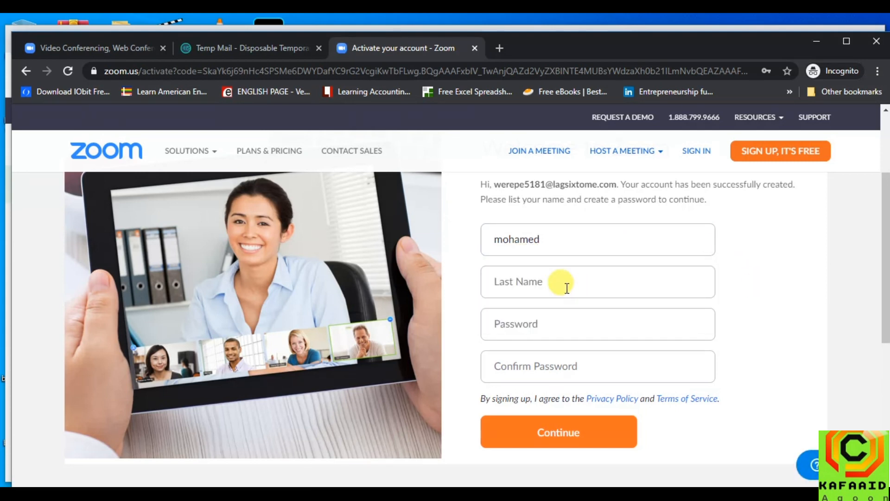
click(566, 288)
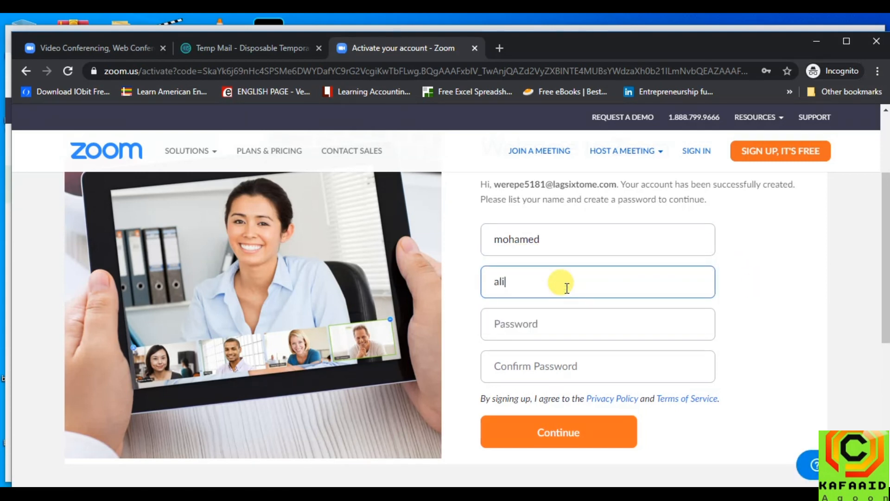
Set the account password from the saved suggestion and paste it into Confirm Password
click(575, 323)
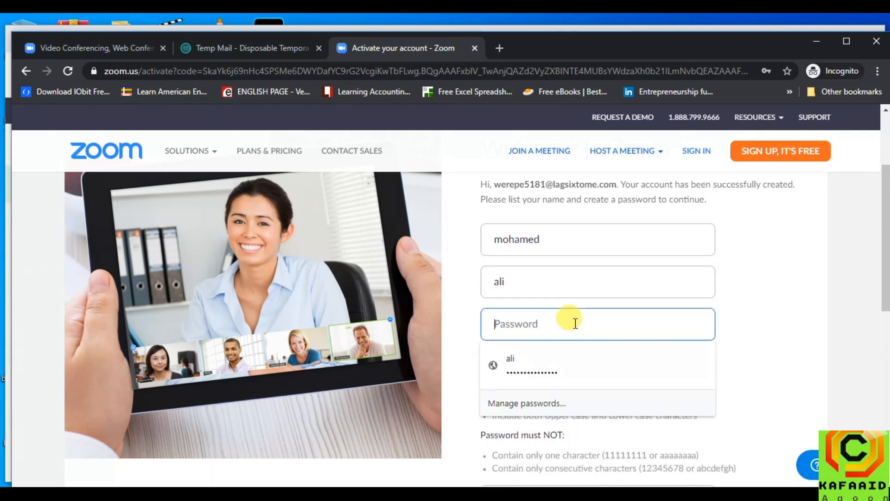
scroll(603, 343, down, 1)
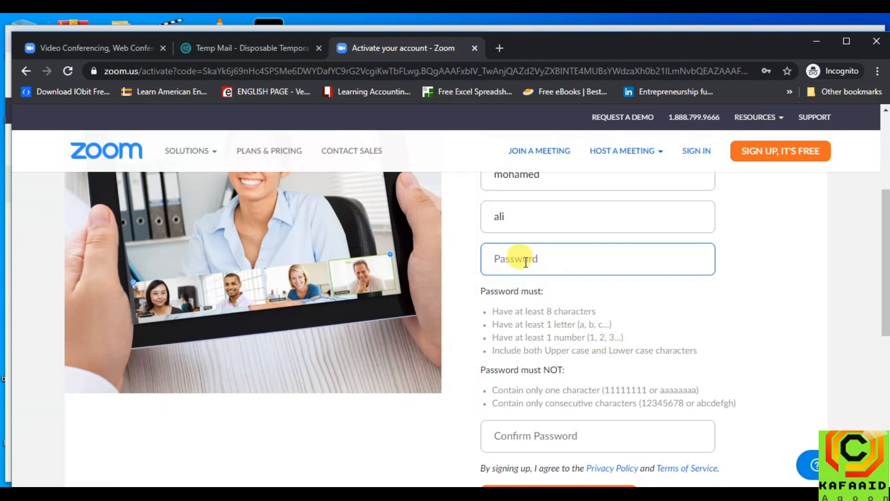
scroll(524, 260, down, 2)
scroll(515, 309, up, 3)
click(544, 311)
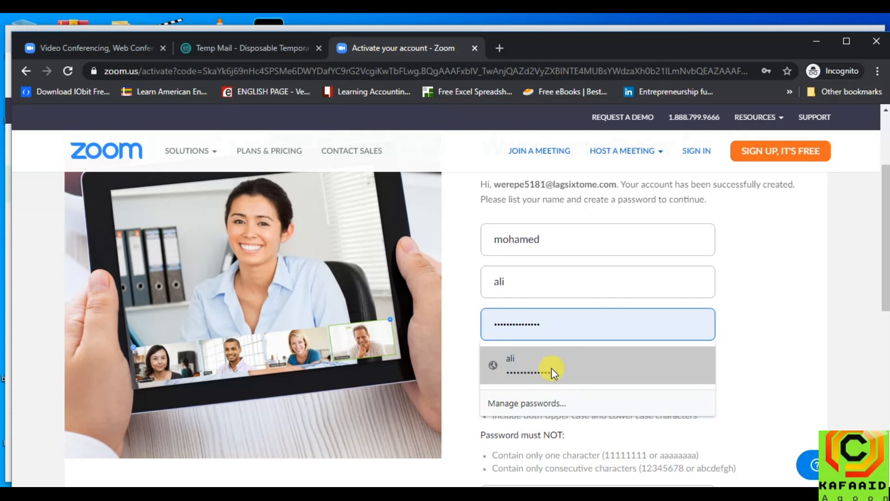
click(748, 298)
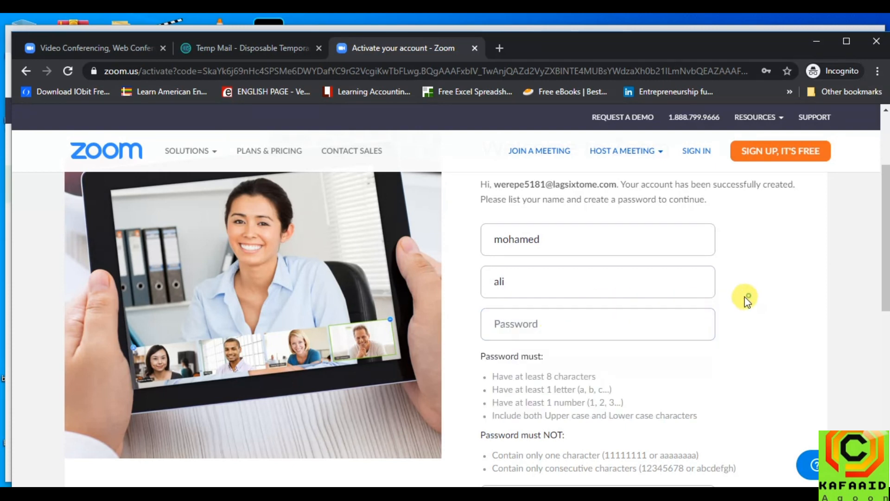
click(540, 327)
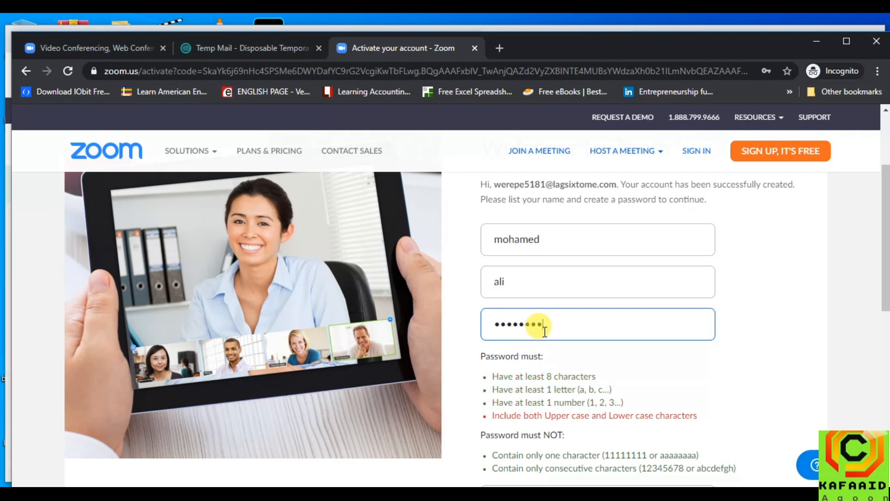
text(1)
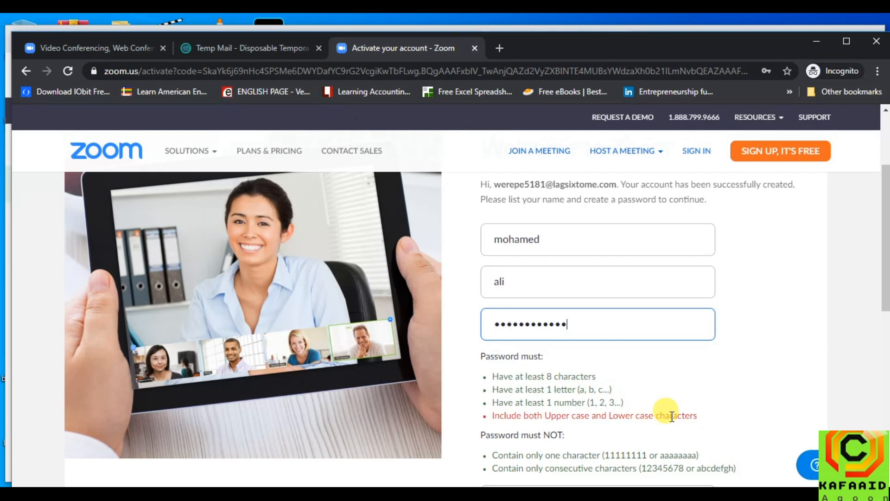
key(BackSpace)
key(BackSpace)
key(BackSpace)
key(BackSpace)
key(BackSpace)
key(BackSpace)
key(BackSpace)
key(BackSpace)
key(BackSpace)
key(BackSpace)
key(BackSpace)
key(BackSpace)
click(603, 365)
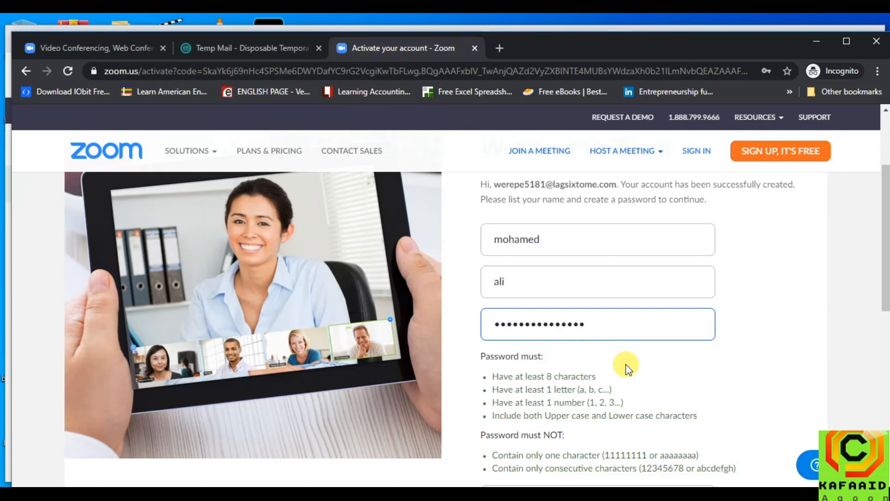
scroll(649, 336, down, 1)
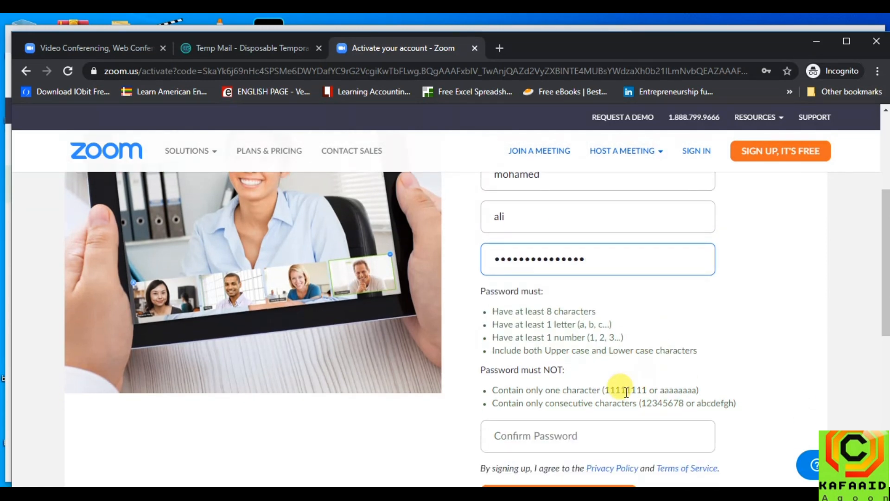
double_click(600, 261)
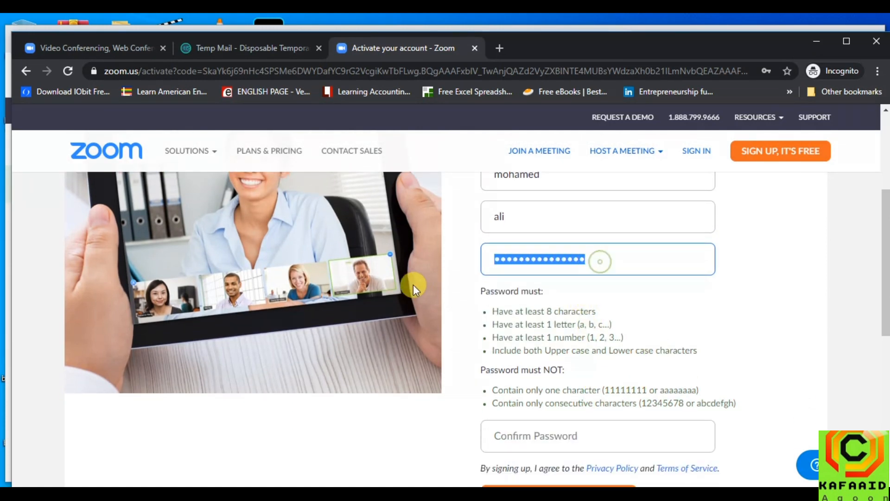
click(562, 436)
key(ctrl+v)
Correct the mismatched password confirmation and resubmit the account details
scroll(699, 380, down, 4)
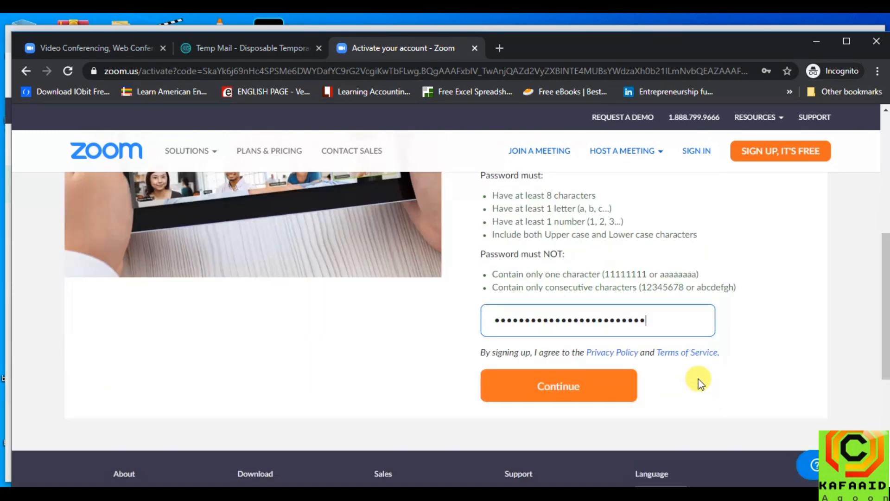
click(580, 315)
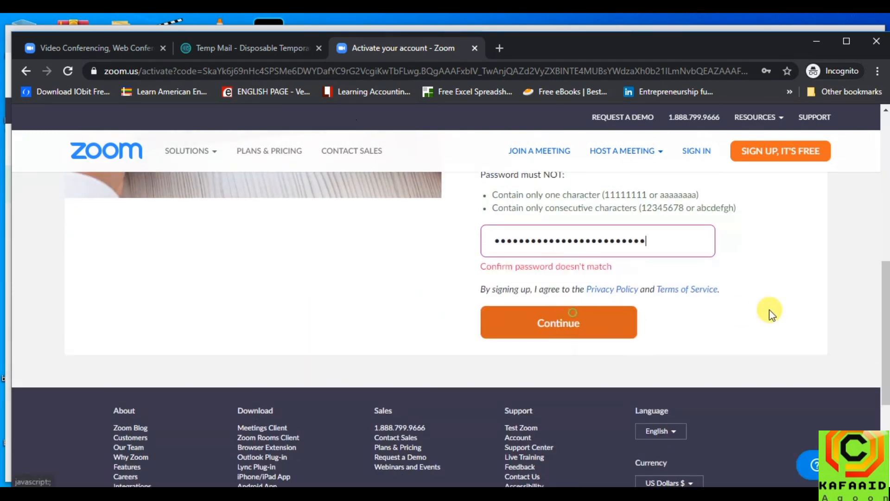
double_click(648, 242)
key(BackSpace)
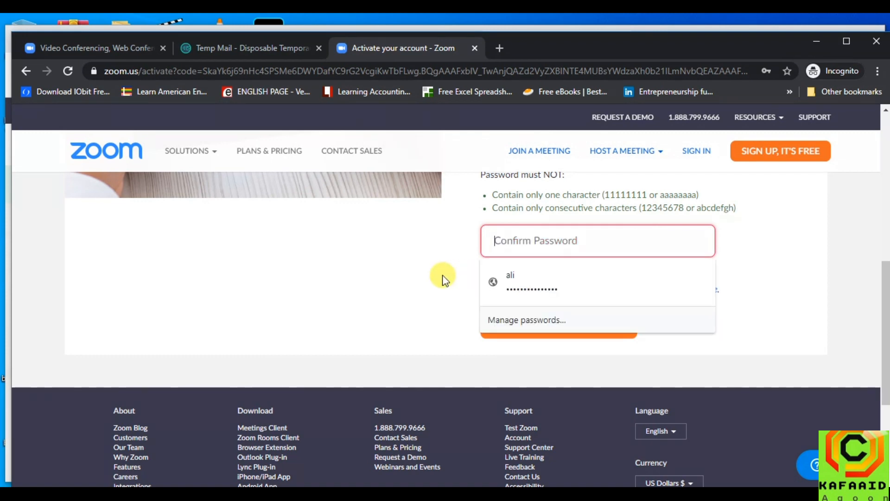
text(a)
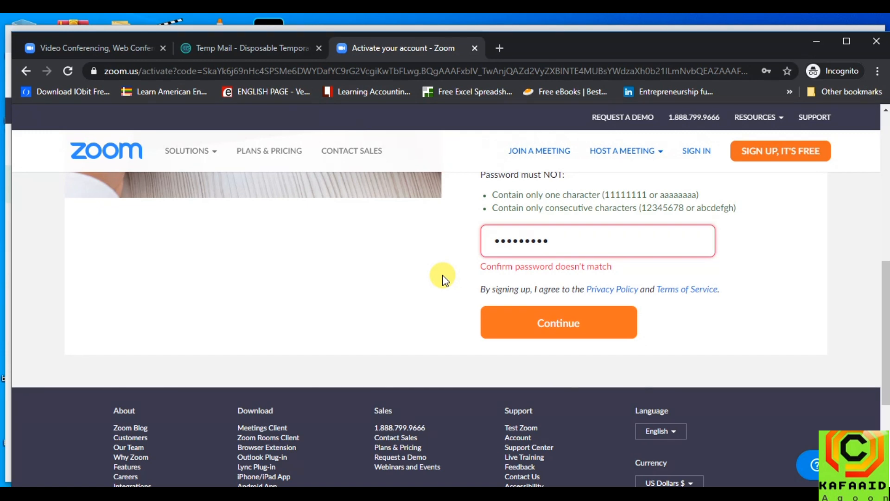
text(a)
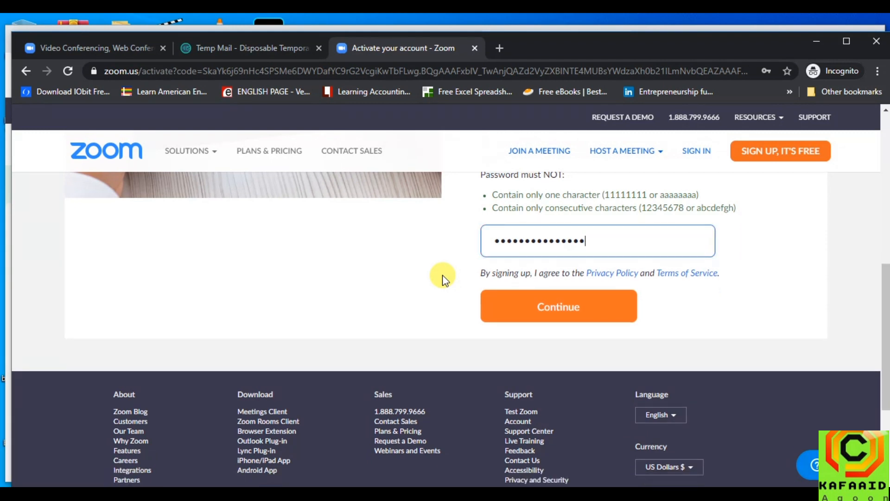
click(568, 305)
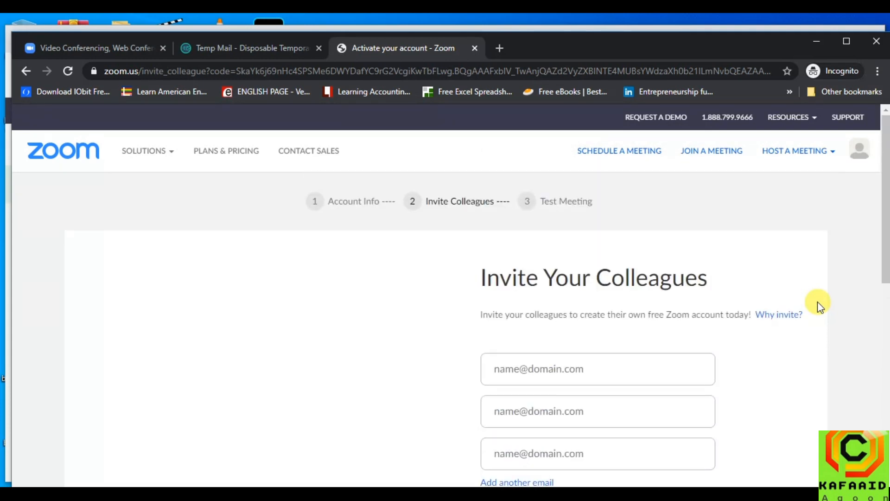
Paste the copied email address into all three colleague invite fields
scroll(794, 325, down, 3)
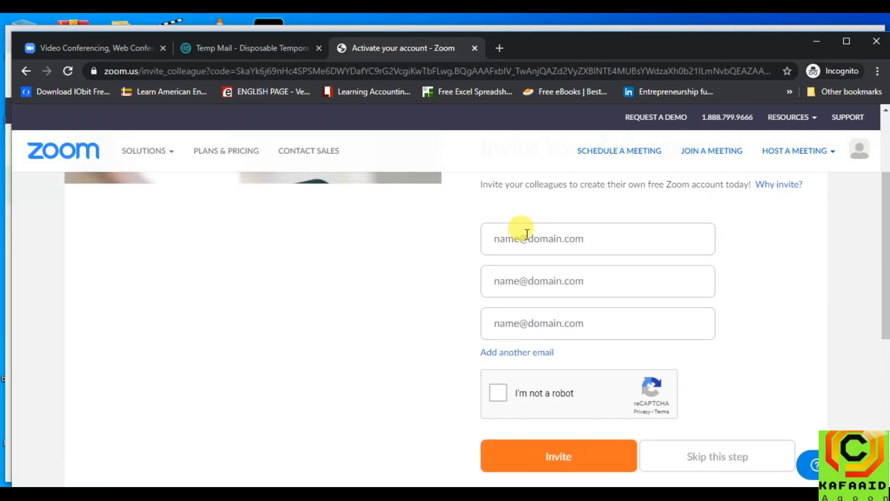
click(570, 232)
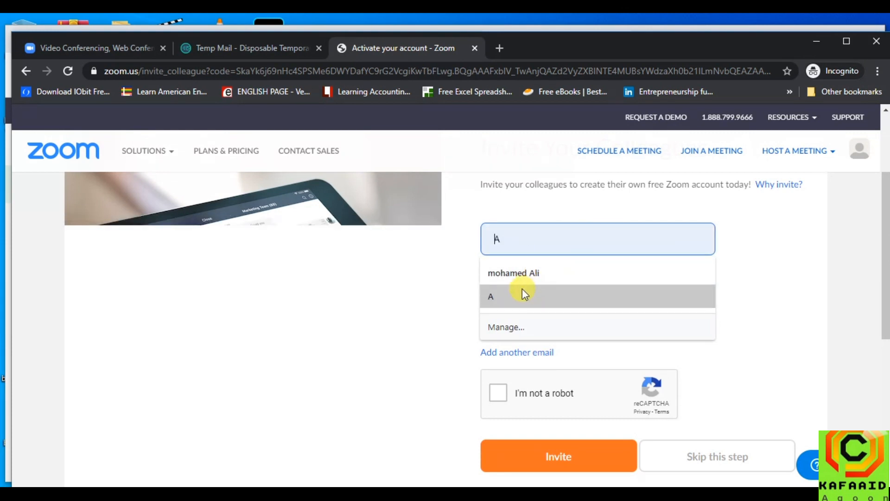
click(749, 252)
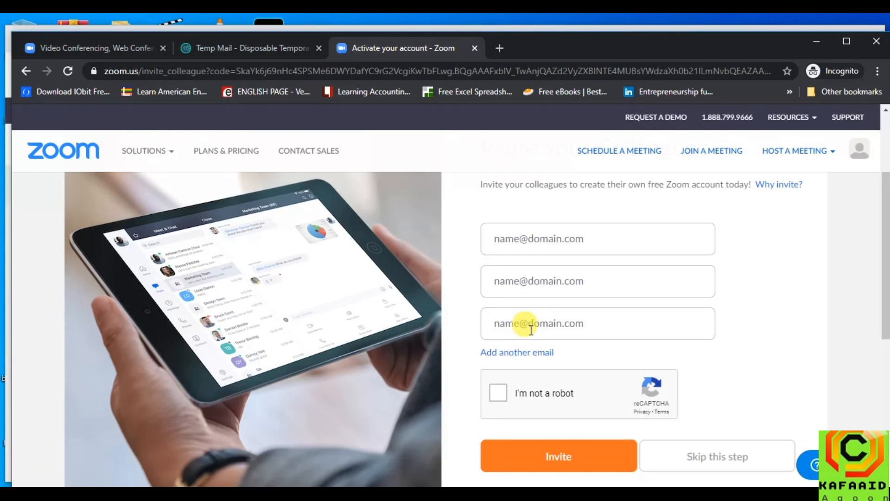
click(550, 237)
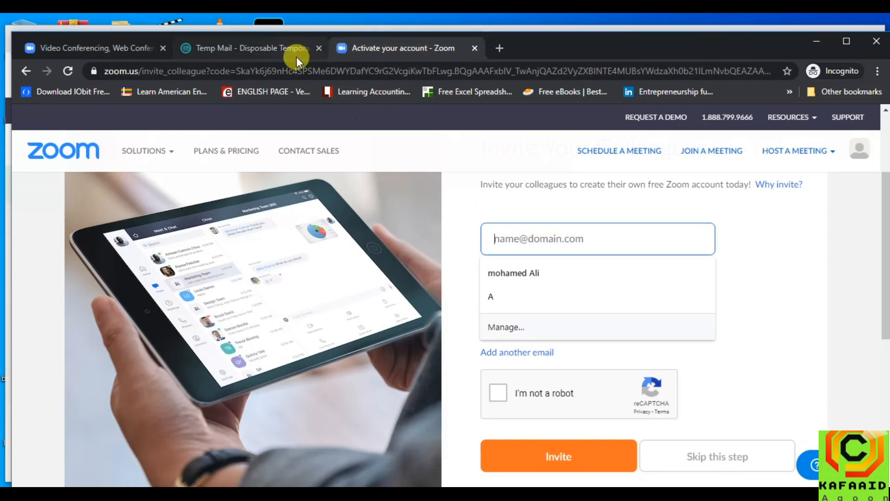
key(ctrl+v)
click(555, 284)
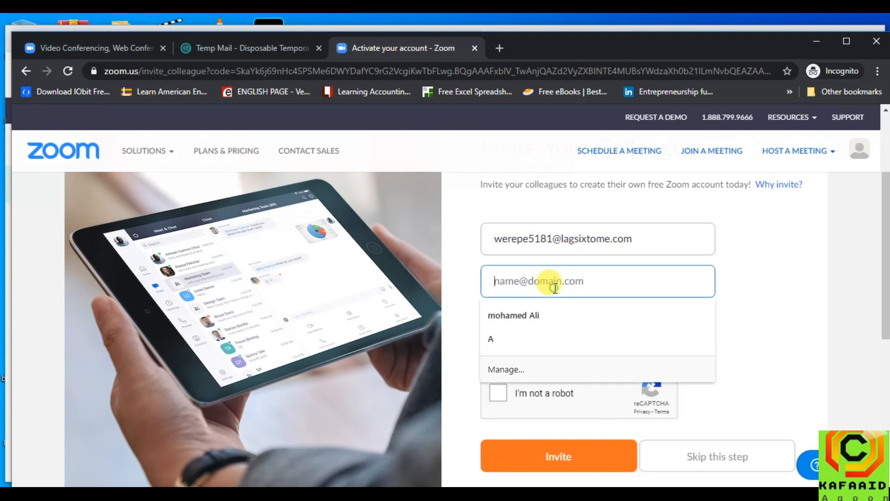
key(ctrl+v)
click(571, 317)
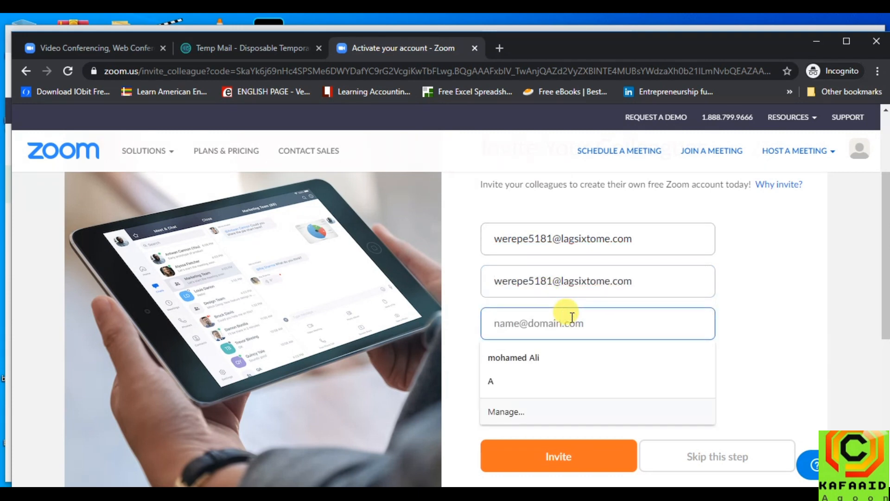
key(ctrl+v)
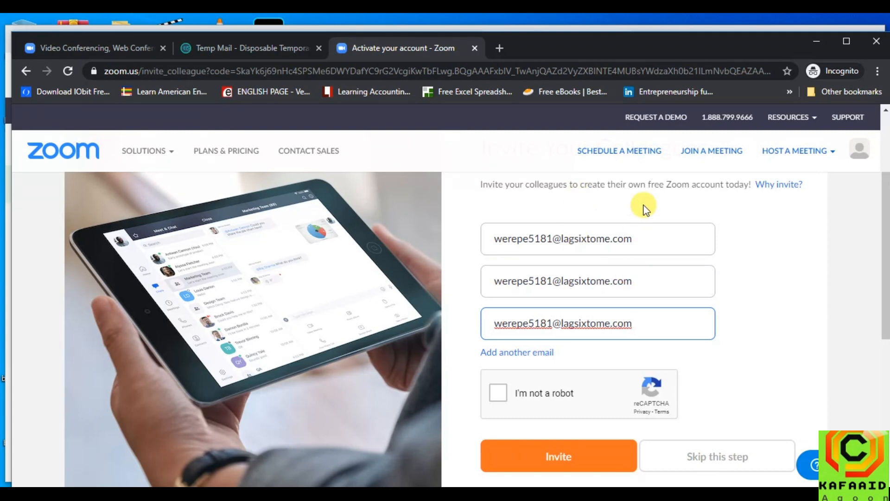
Tick 'I'm not a robot' and skip the invite step
click(498, 393)
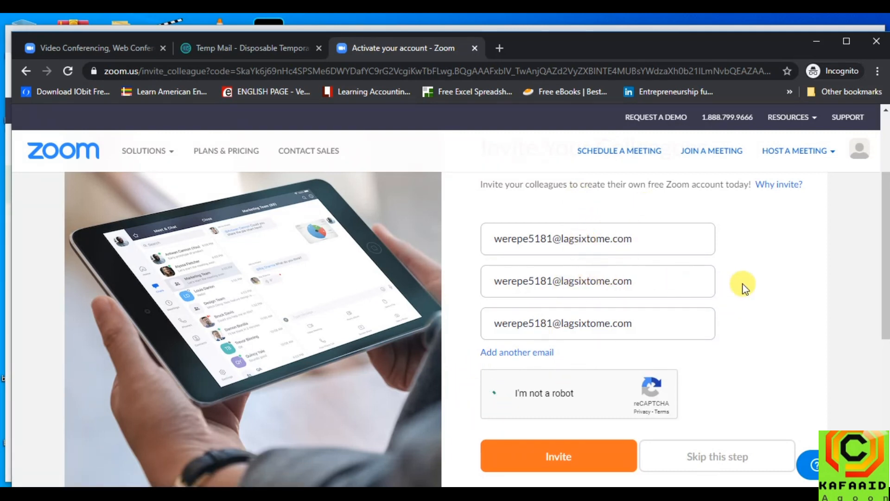
scroll(765, 364, down, 3)
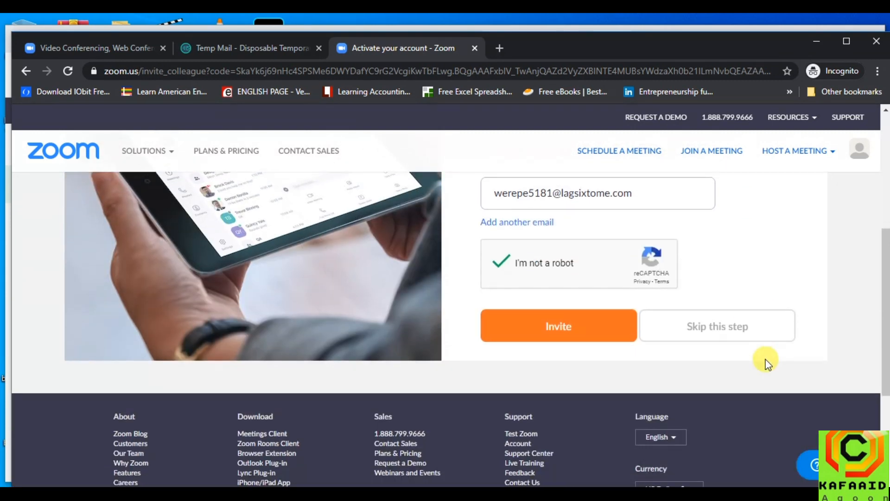
scroll(761, 283, up, 2)
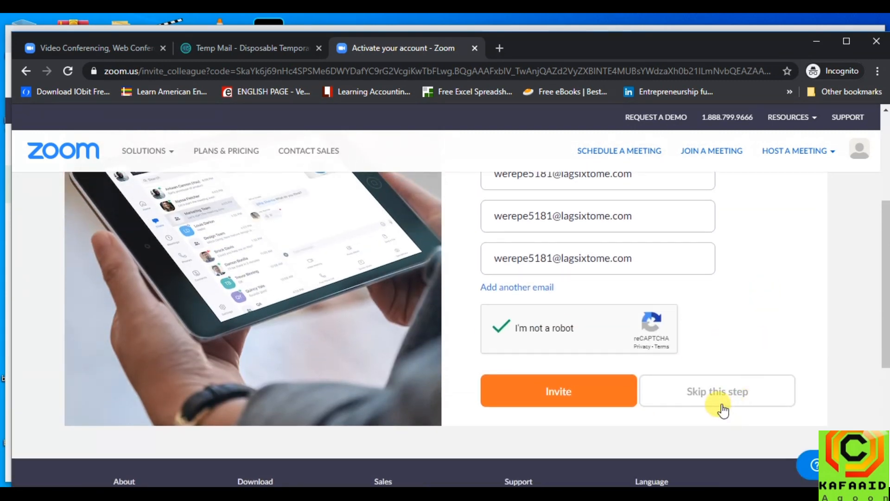
scroll(622, 304, up, 3)
scroll(765, 304, down, 5)
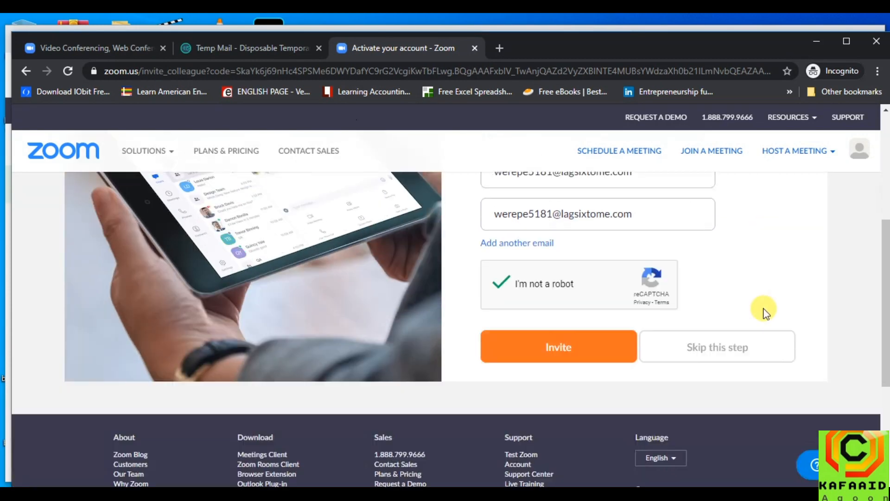
click(719, 337)
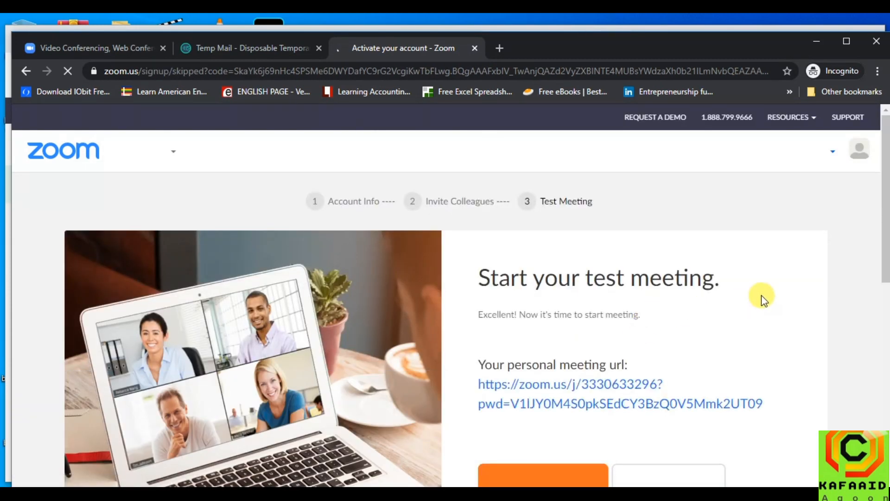
Launch the test meeting with 'Start Meeting Now' on the personal meeting link page
scroll(763, 297, down, 3)
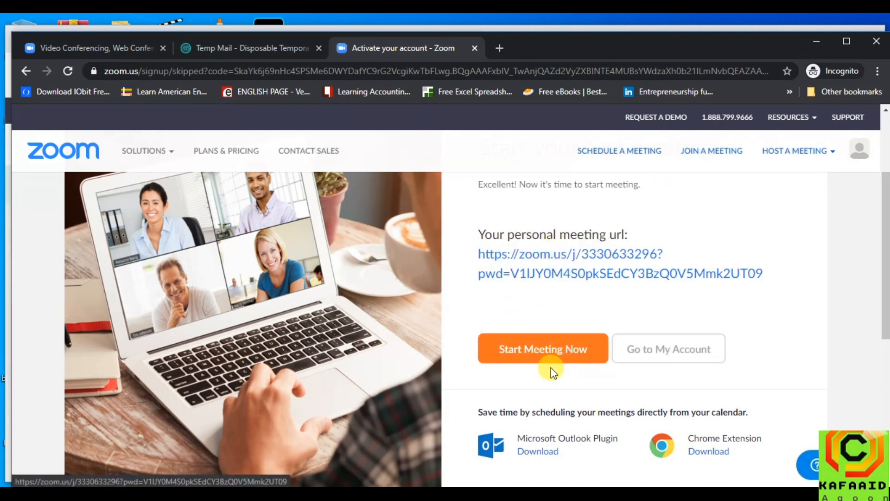
scroll(551, 366, down, 2)
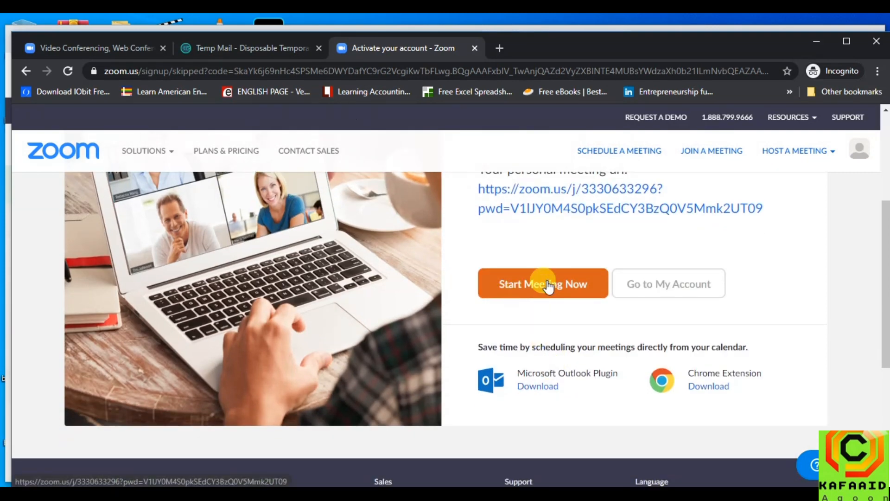
scroll(761, 246, up, 2)
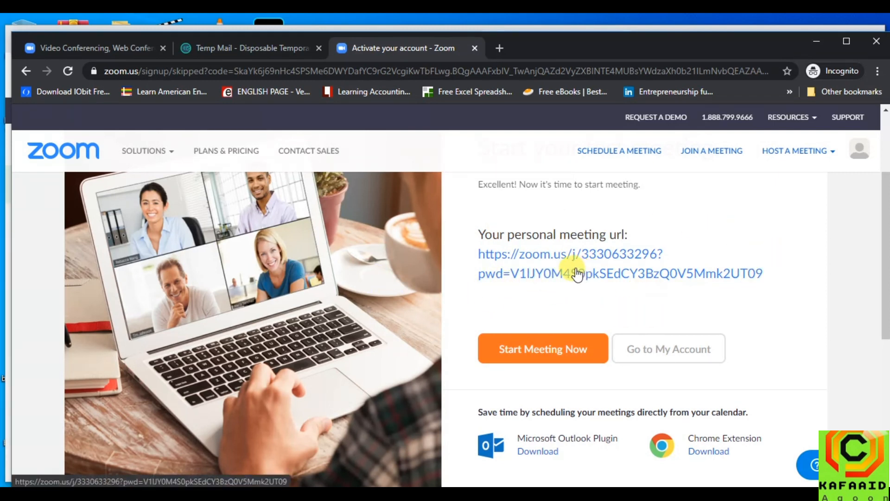
click(541, 352)
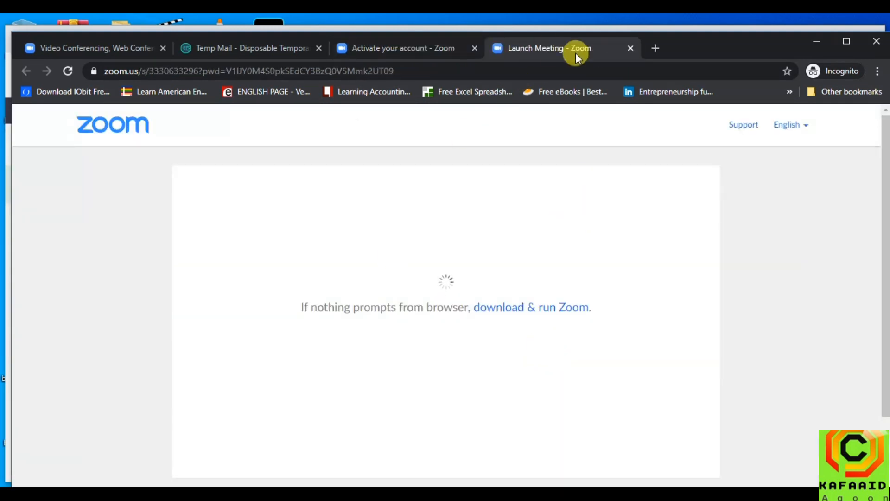
Download and launch the Zoom installer, hide its progress window, and return to the confirmation-email tab
click(478, 309)
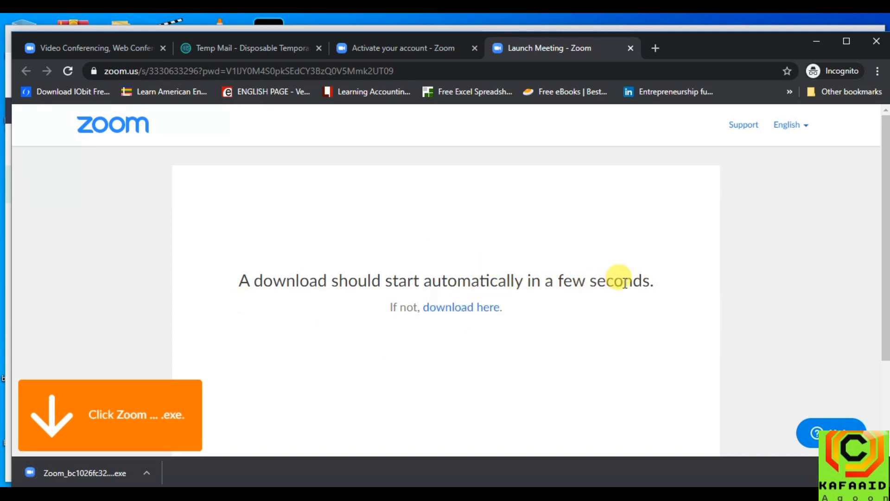
click(77, 473)
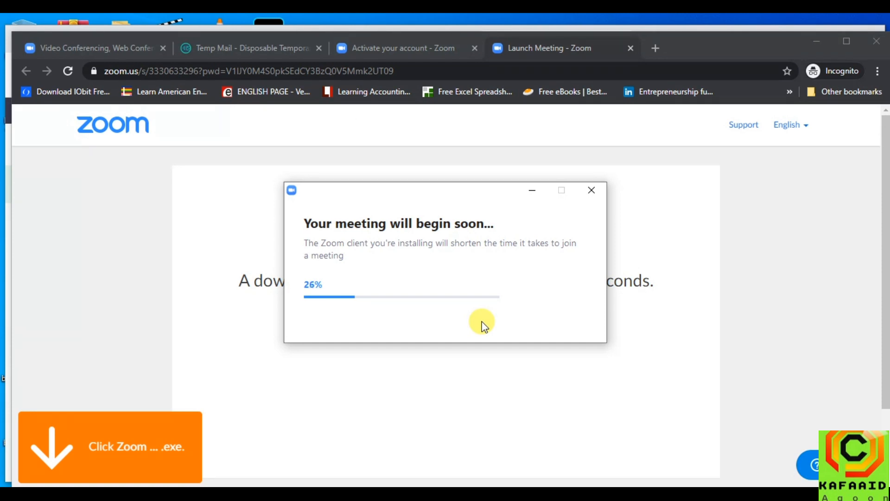
click(531, 190)
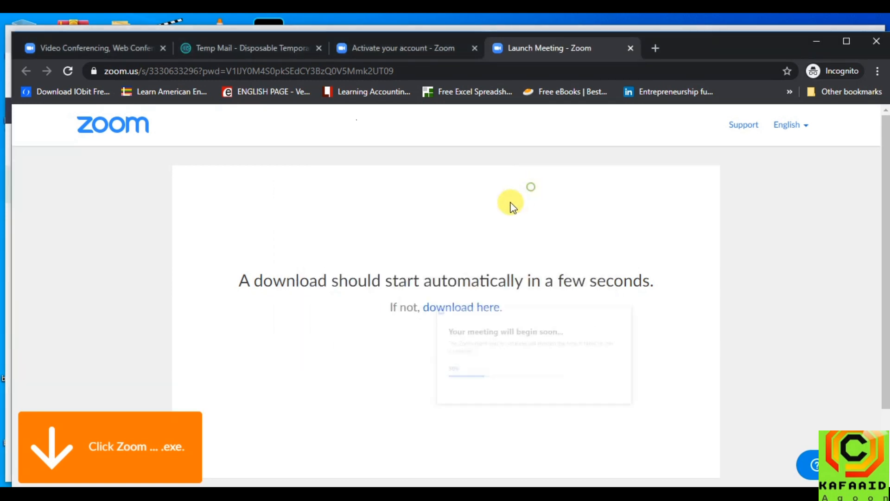
click(118, 45)
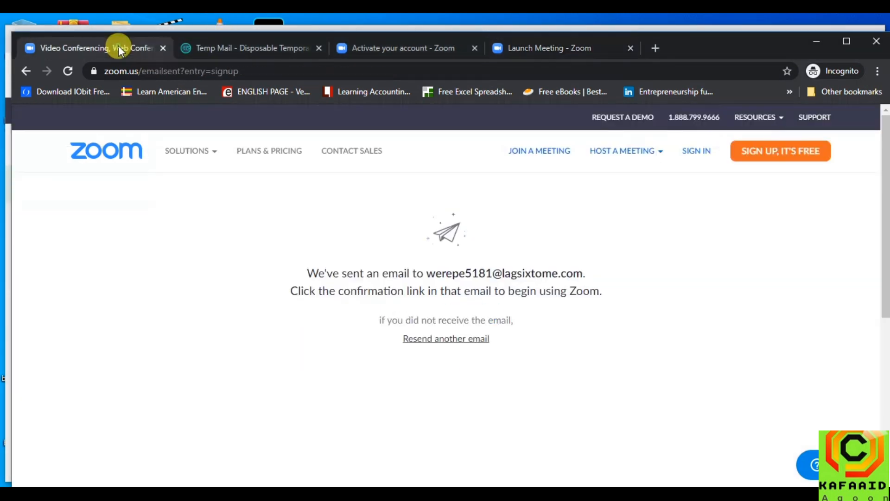
Go from the Join a Meeting page to the Schedule a Meeting form
click(552, 151)
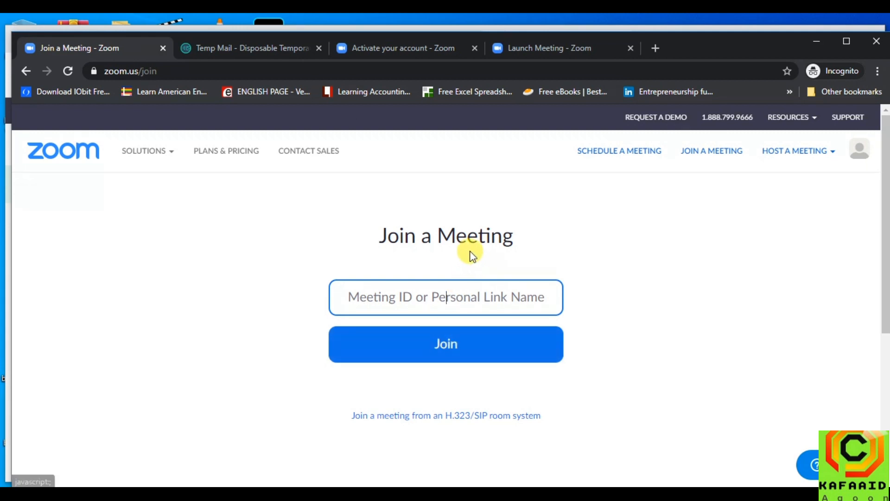
click(626, 155)
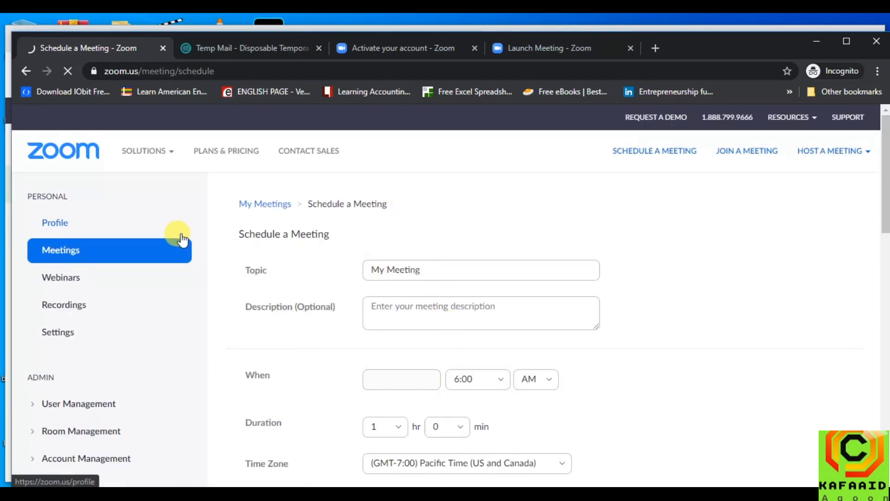
Start a video meeting from HOST A MEETING, then open My Profile with the personal meeting ID
scroll(95, 371, down, 4)
scroll(598, 213, down, 5)
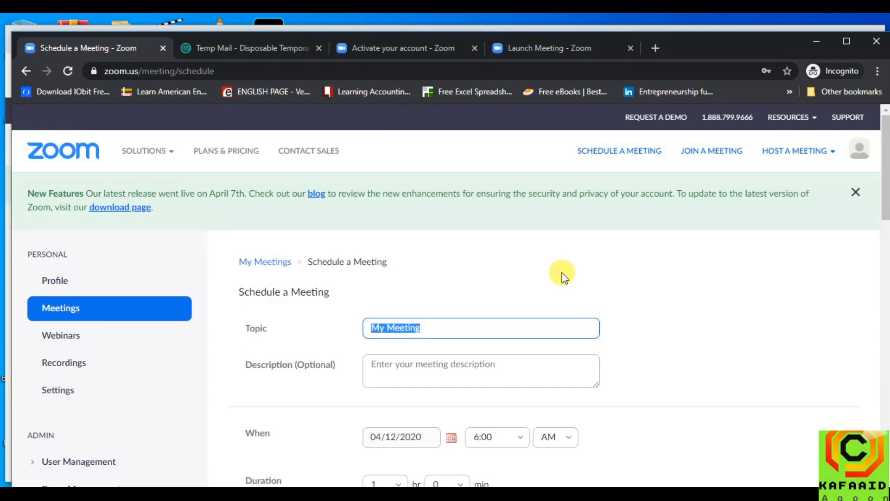
mouse_move(800, 152)
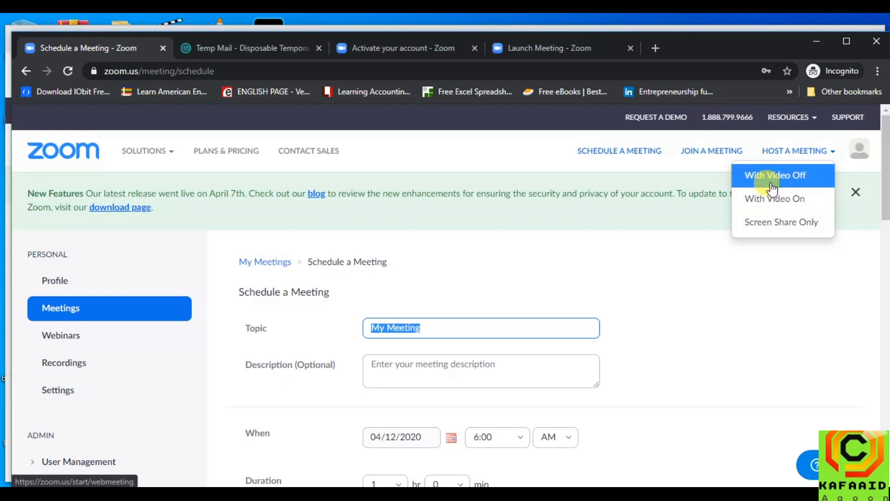
click(775, 199)
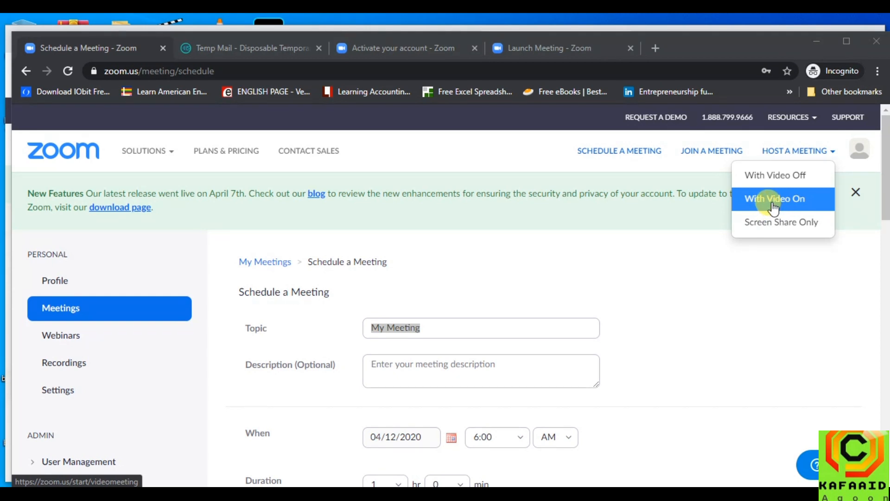
mouse_move(143, 151)
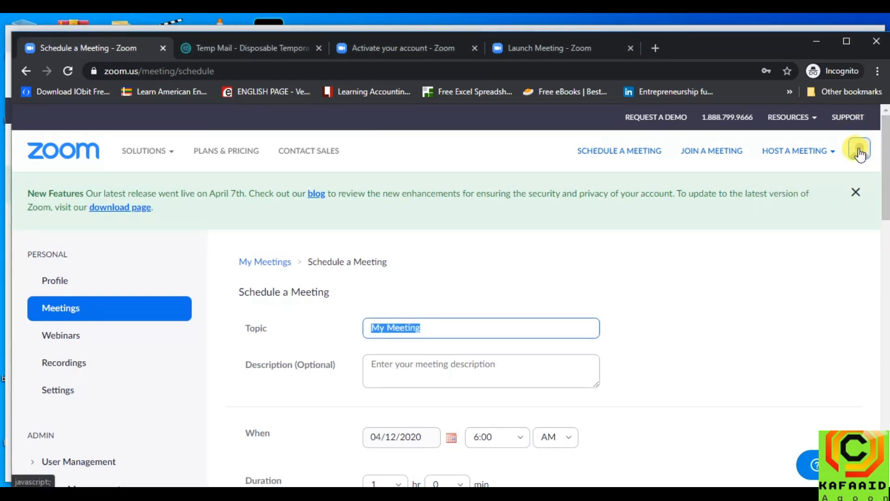
click(57, 283)
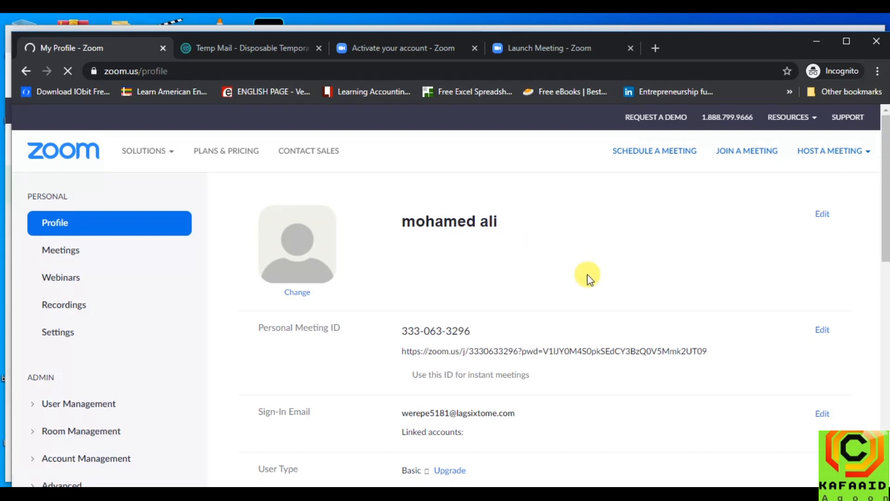
Sign in to Zoom Cloud Meetings so the personal meeting room launches
scroll(614, 281, down, 2)
scroll(609, 326, down, 3)
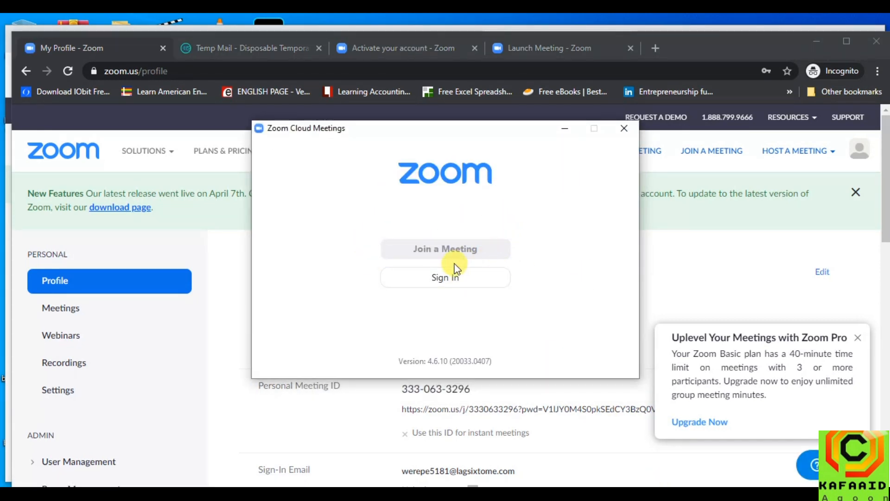
click(447, 273)
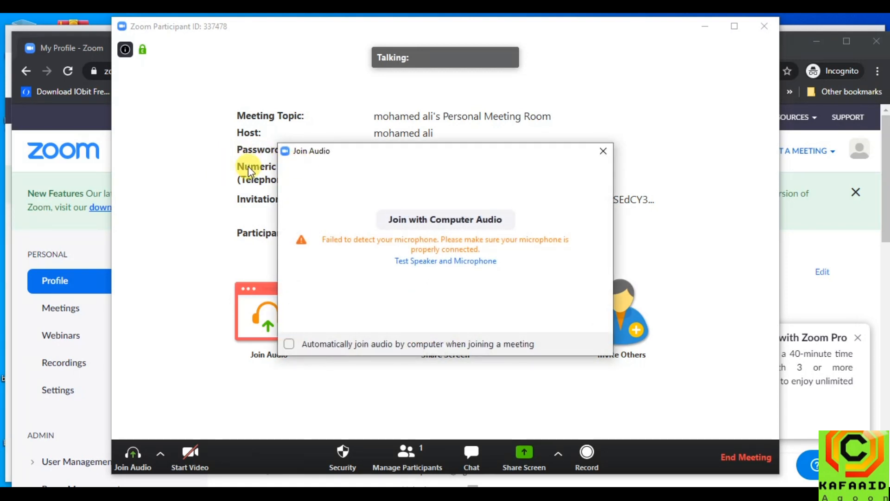
Drag the Join Audio prompt aside to reveal the meeting details, then close it
drag(439, 157, 429, 284)
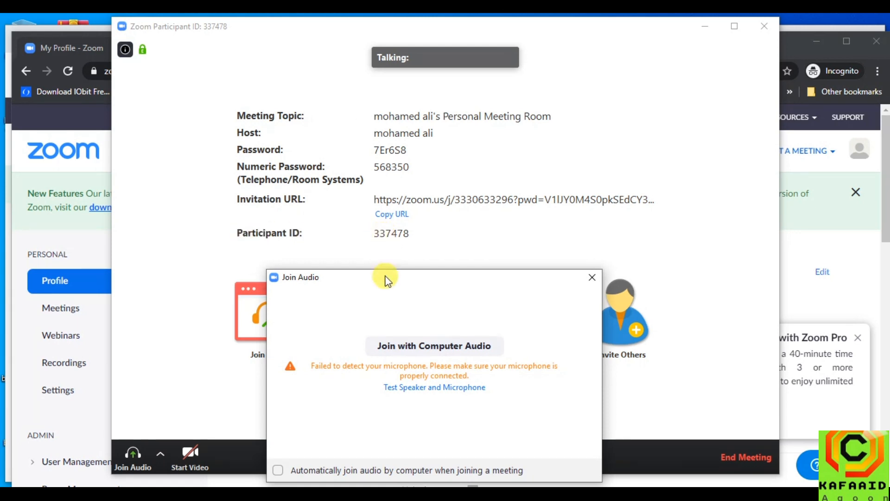
drag(384, 285, 371, 443)
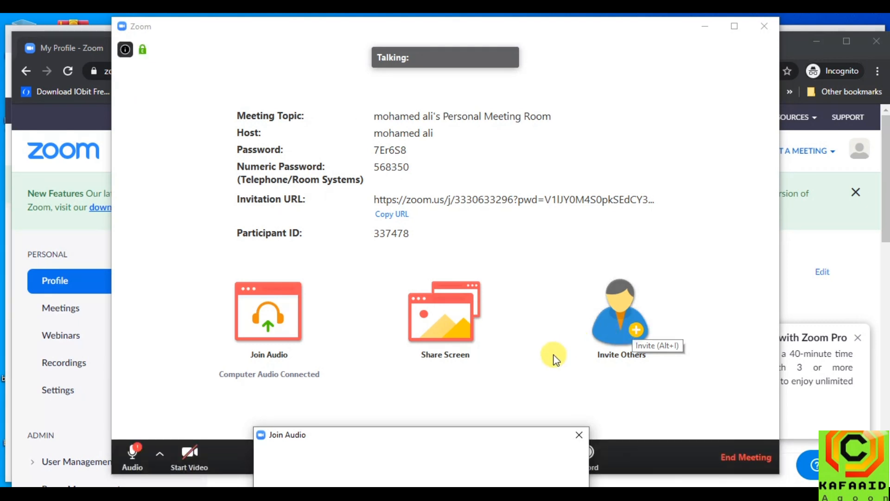
click(579, 435)
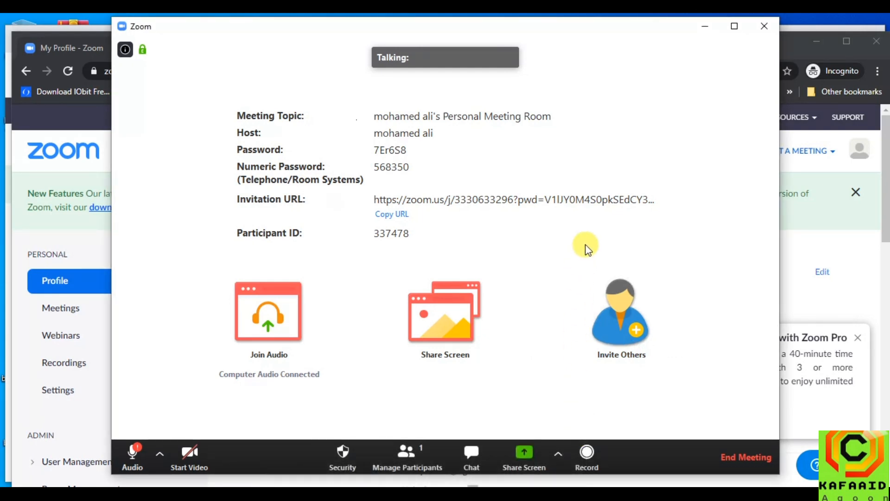